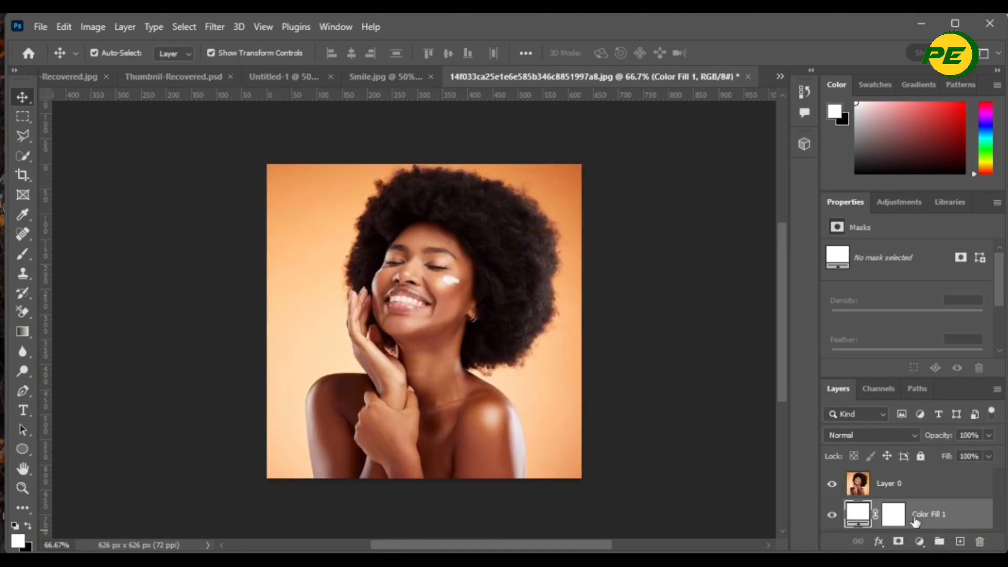
# Step: Rename the photo layer above the white color fill as Profile
pyautogui.click(900, 485)
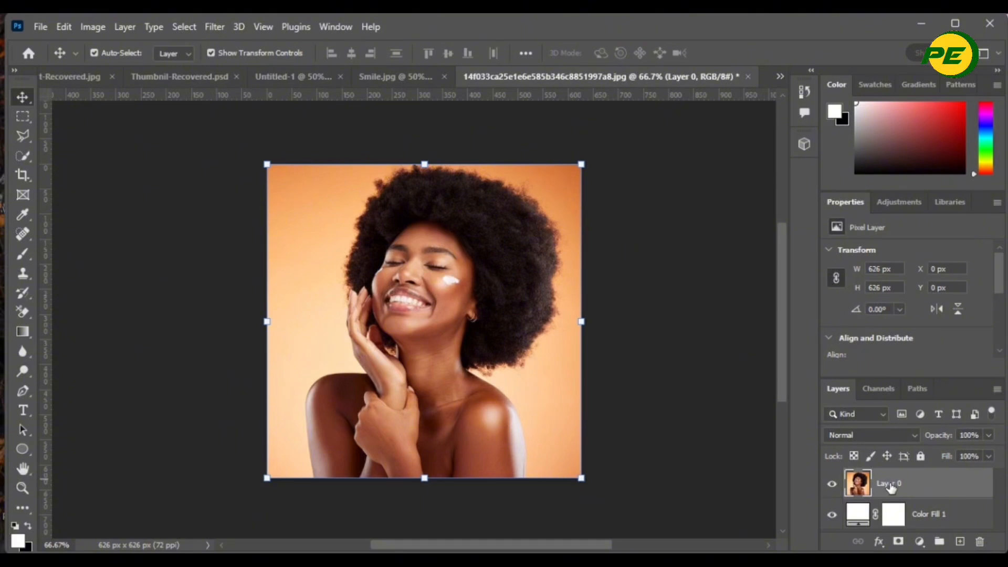
pyautogui.doubleClick(891, 483)
pyautogui.write('Profile')
pyautogui.click(939, 496)
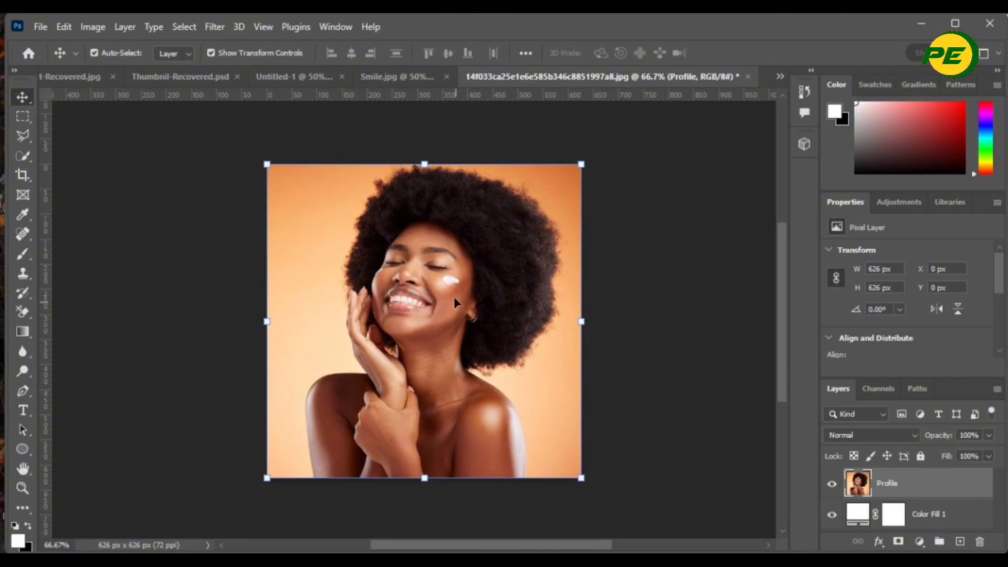
# Step: Select the woman in the photo automatically using the Quick Selection tool's Select Subject option
pyautogui.click(20, 160)
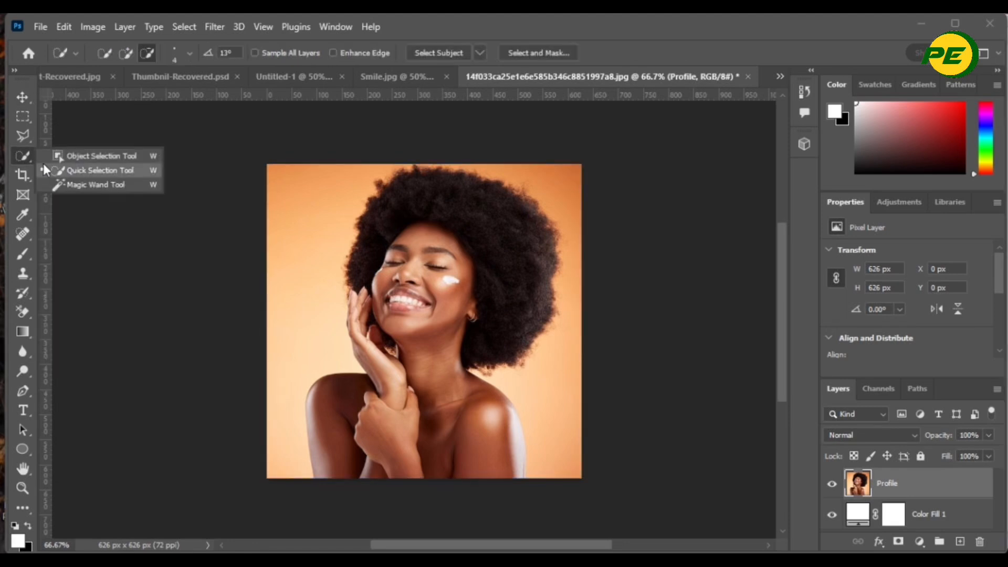
pyautogui.click(69, 169)
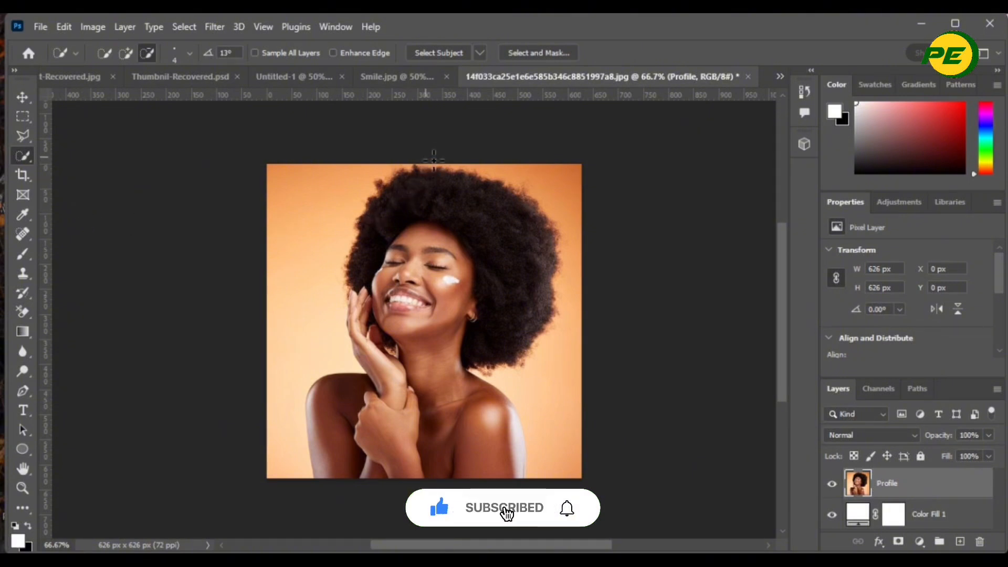
pyautogui.click(423, 53)
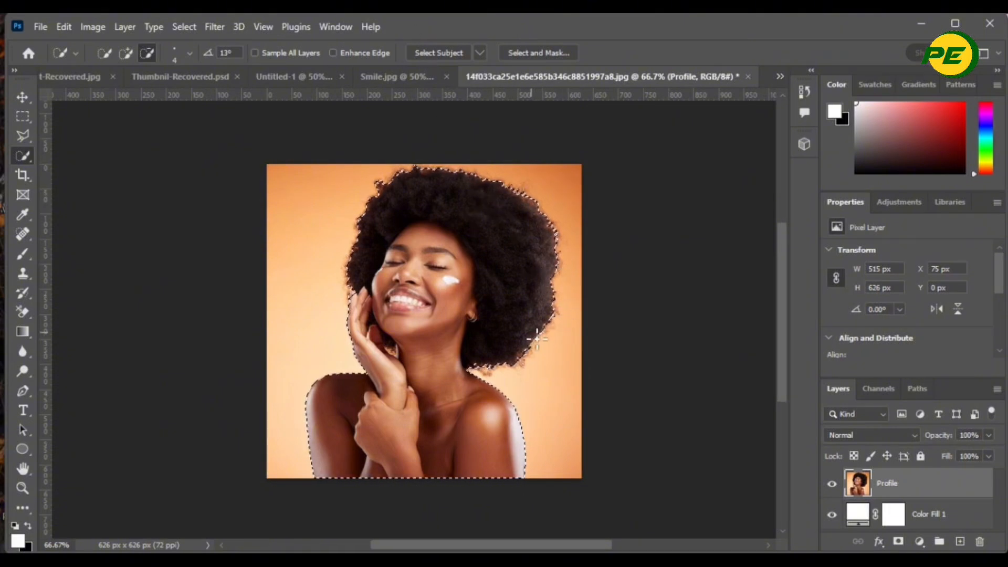
# Step: Refine the selection in Select and Mask with a radius of 2 px, smooth 11, feather 2.0 px and shift edge -16%
pyautogui.click(547, 53)
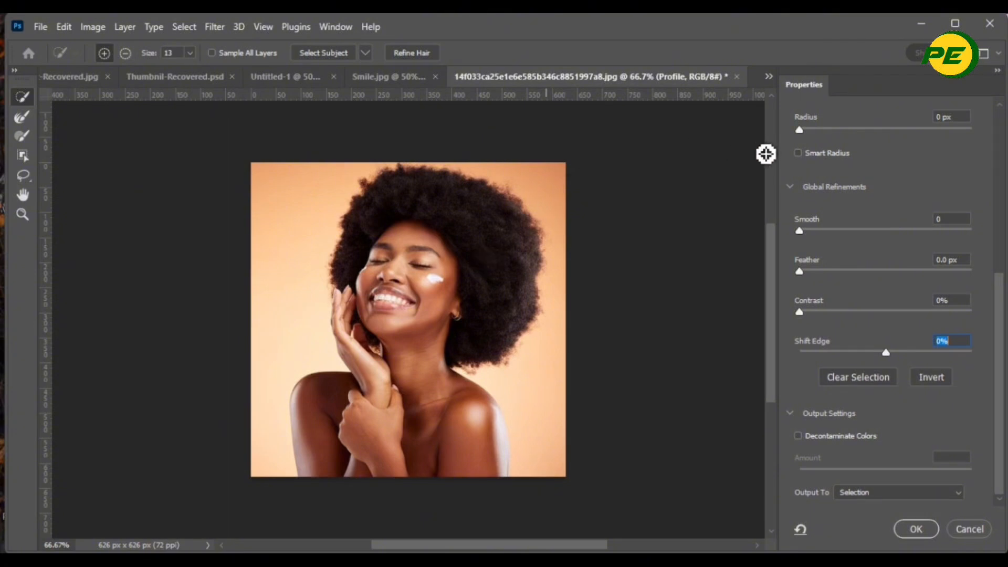
pyautogui.click(818, 135)
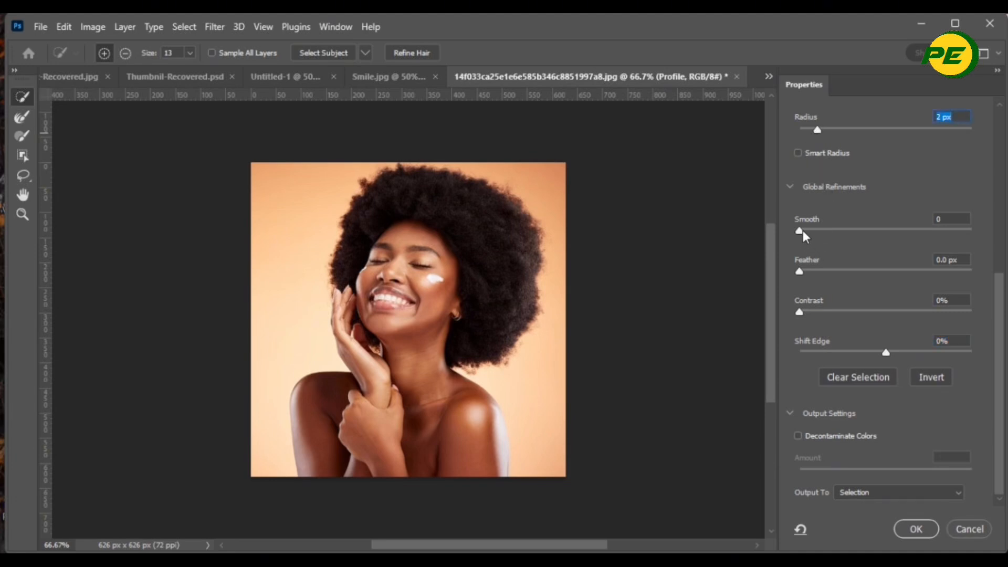
pyautogui.moveTo(801, 230); pyautogui.dragTo(819, 239)
pyautogui.moveTo(800, 273); pyautogui.dragTo(816, 279)
pyautogui.moveTo(883, 351); pyautogui.dragTo(871, 357)
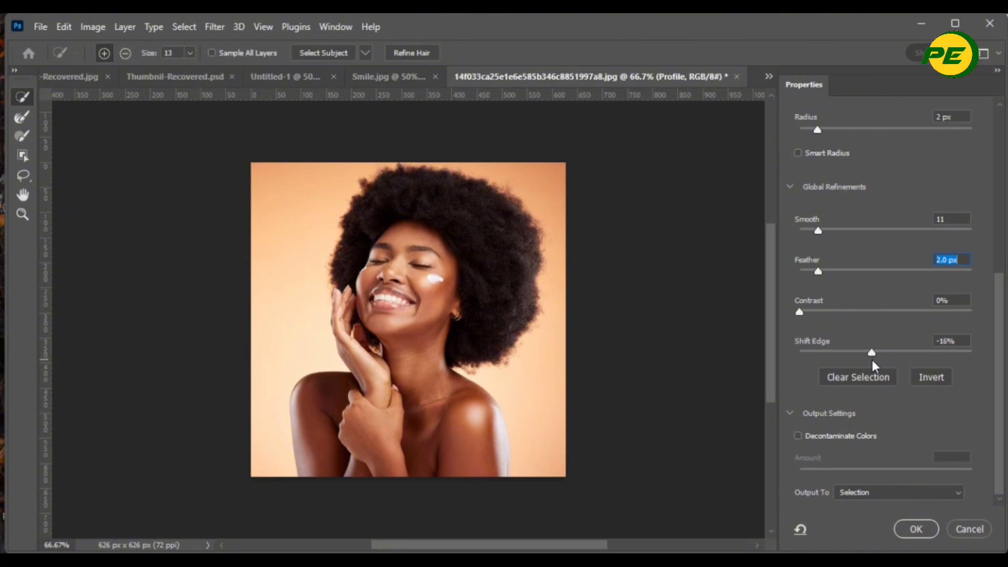
pyautogui.click(871, 359)
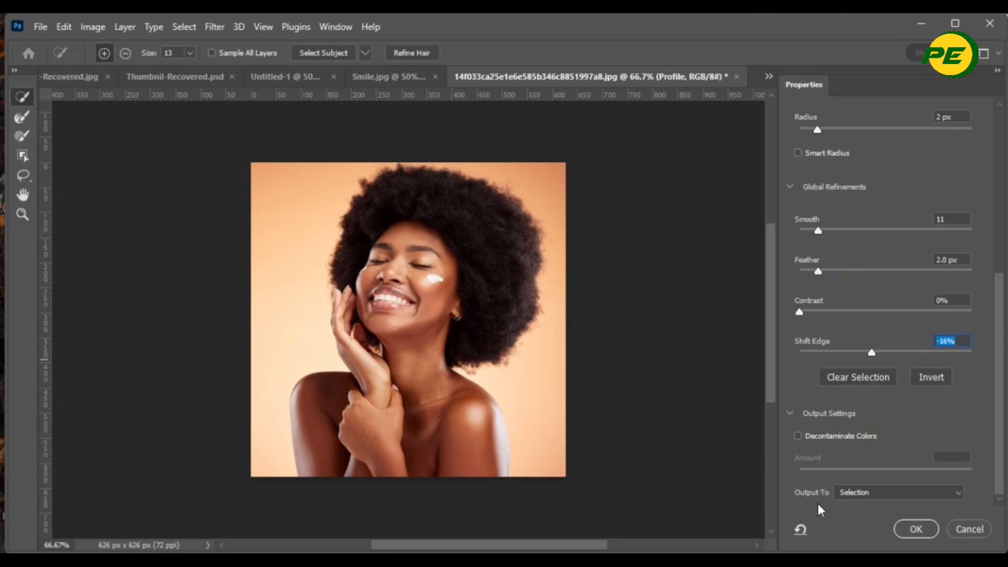
# Step: Output the refined selection as a new layer with layer mask
pyautogui.click(875, 493)
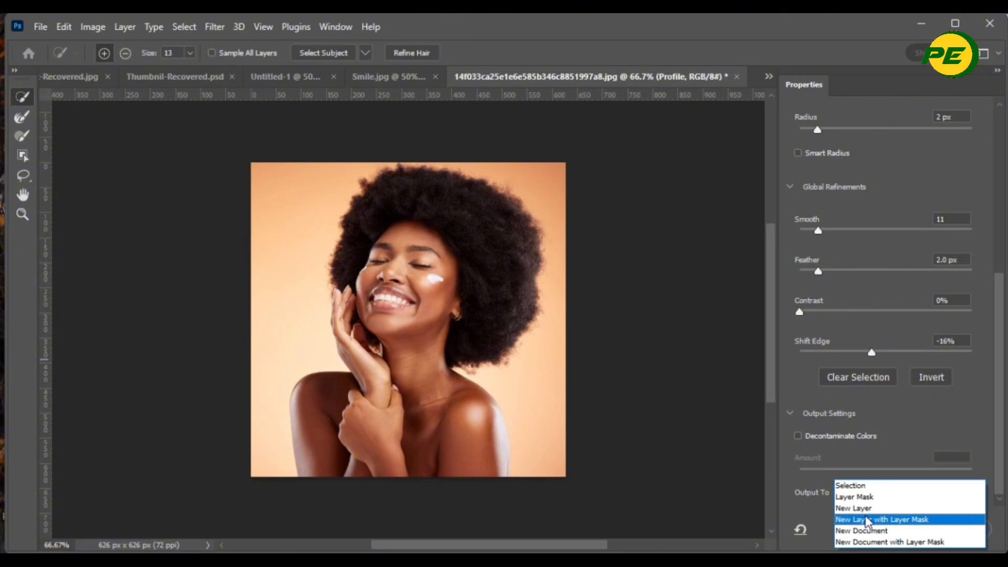
pyautogui.click(865, 519)
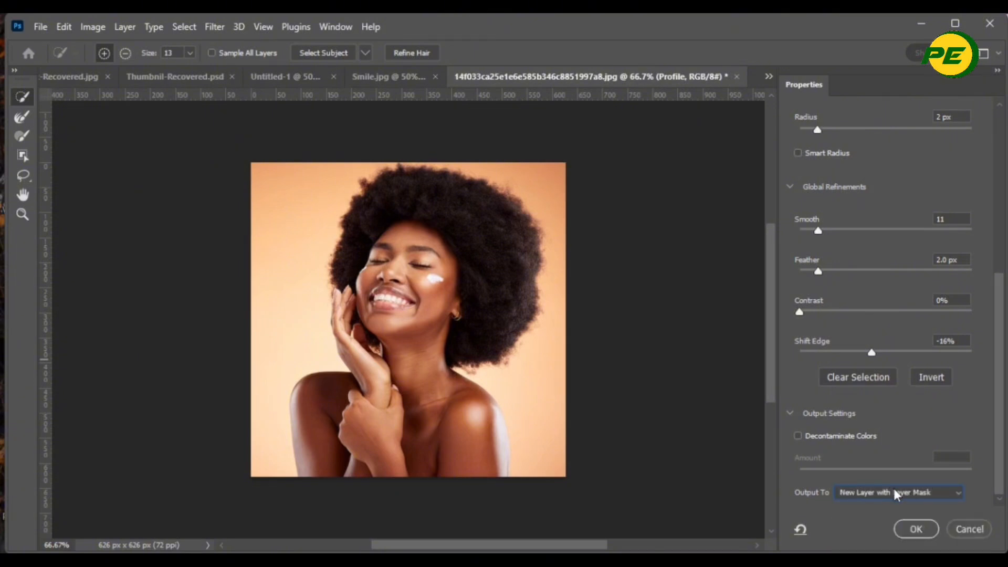
pyautogui.click(915, 529)
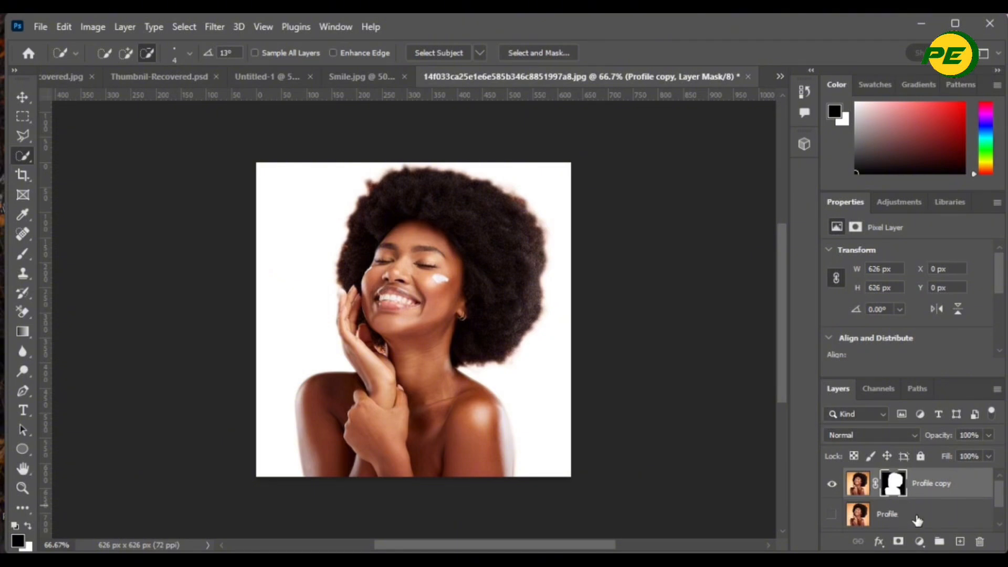
# Step: Draw an ellipse shape about 517 × 496 px over the portrait, stacked directly above the hidden Profile layer
pyautogui.click(942, 519)
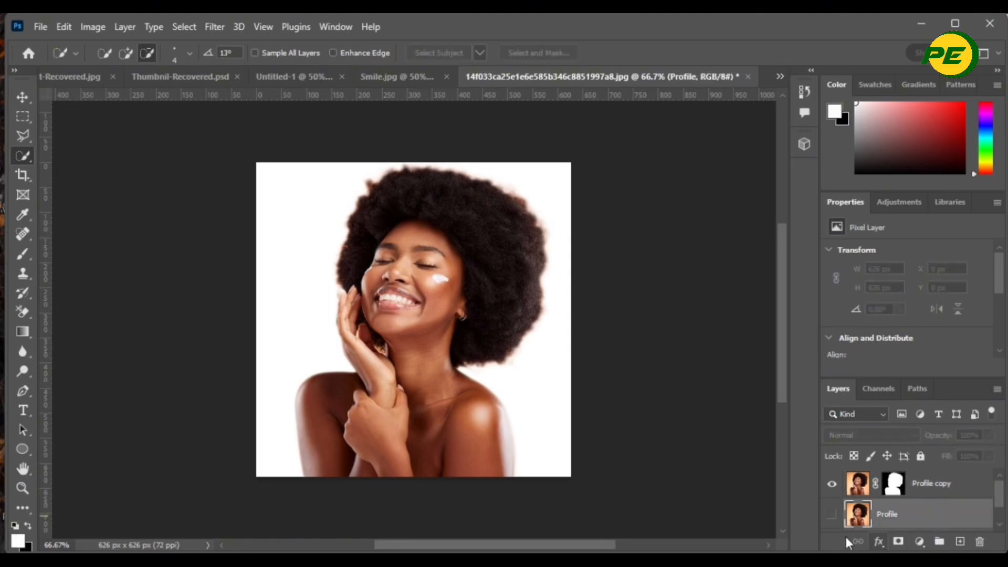
pyautogui.click(21, 446)
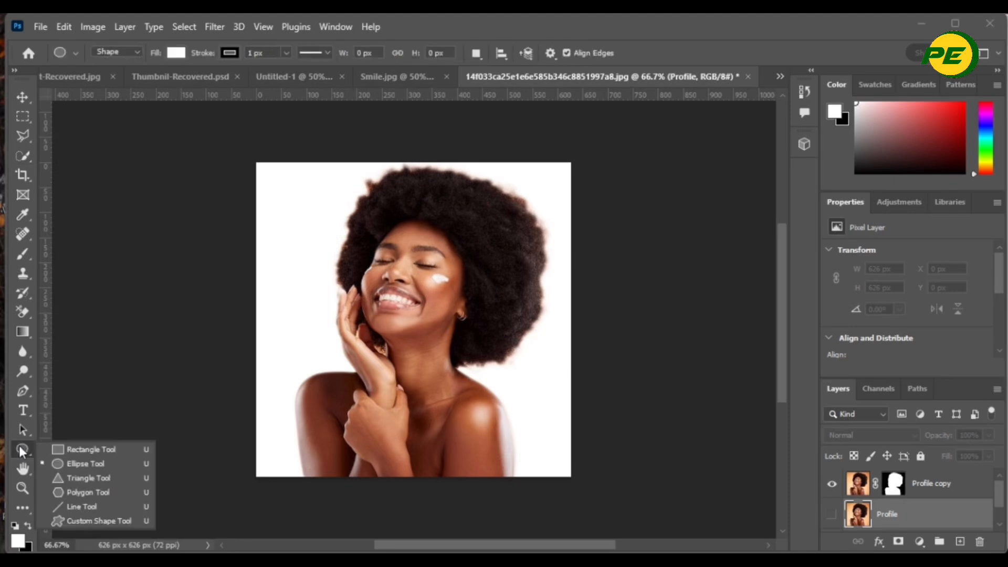
pyautogui.click(86, 464)
pyautogui.click(84, 463)
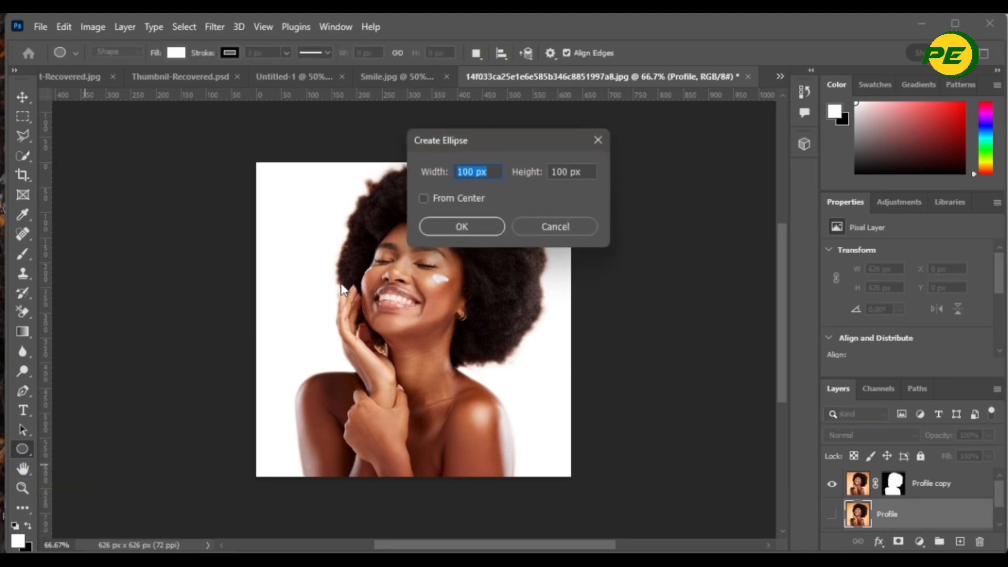
pyautogui.click(532, 226)
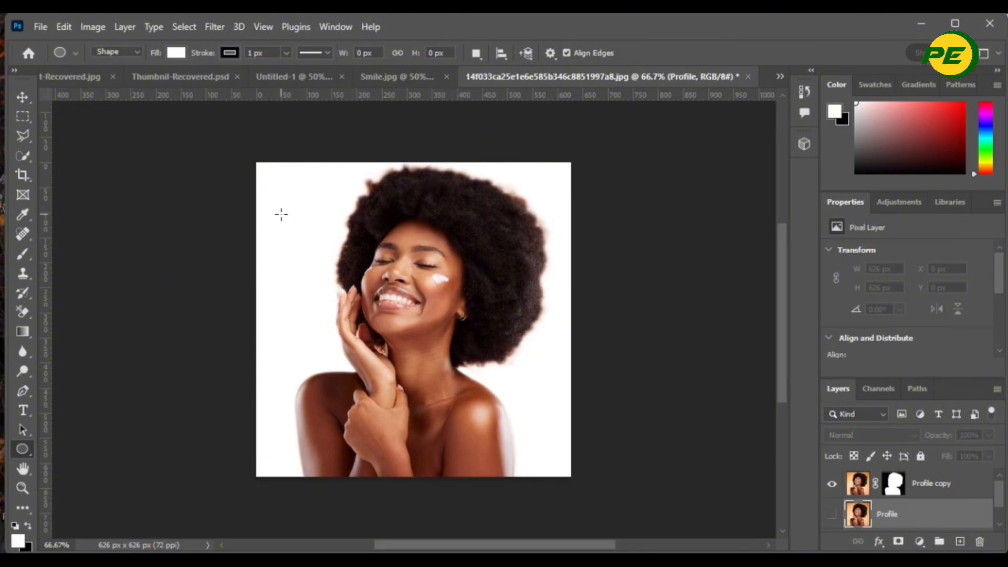
pyautogui.moveTo(282, 208); pyautogui.dragTo(540, 456)
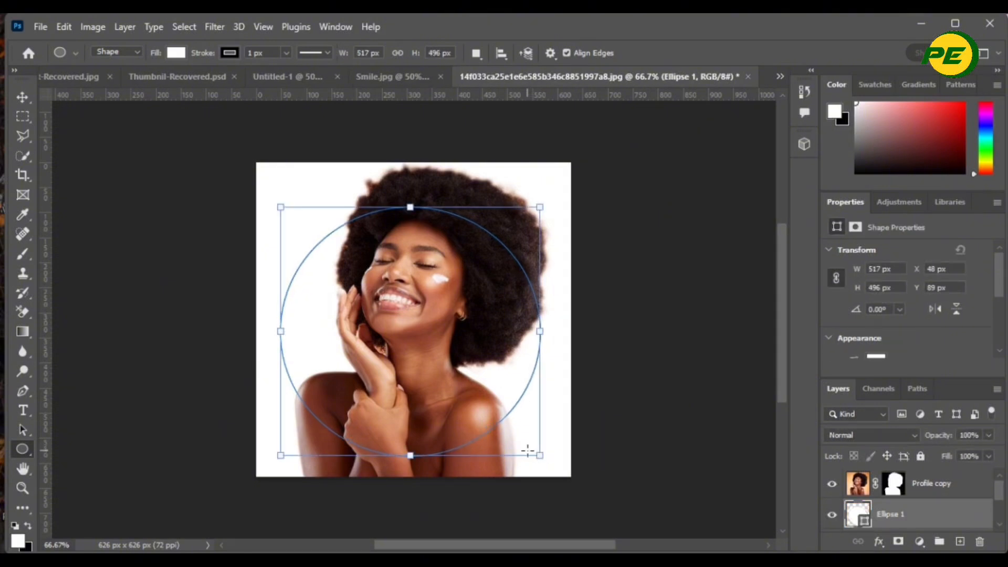
# Step: Move the ellipse down to about X 42 px, Y 130 px so that it meets the canvas's bottom edge
pyautogui.click(21, 98)
pyautogui.moveTo(335, 337); pyautogui.dragTo(334, 363)
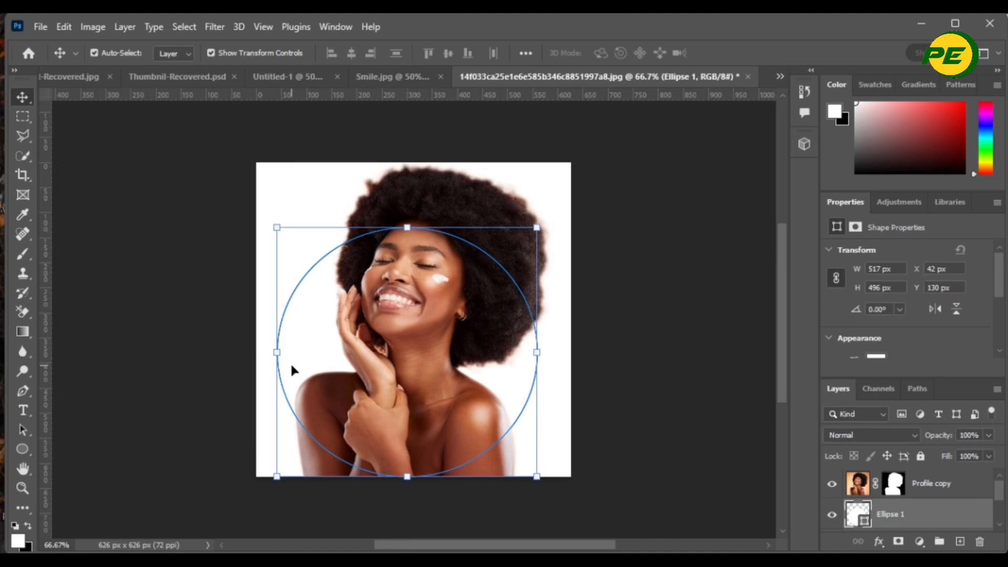
pyautogui.click(731, 439)
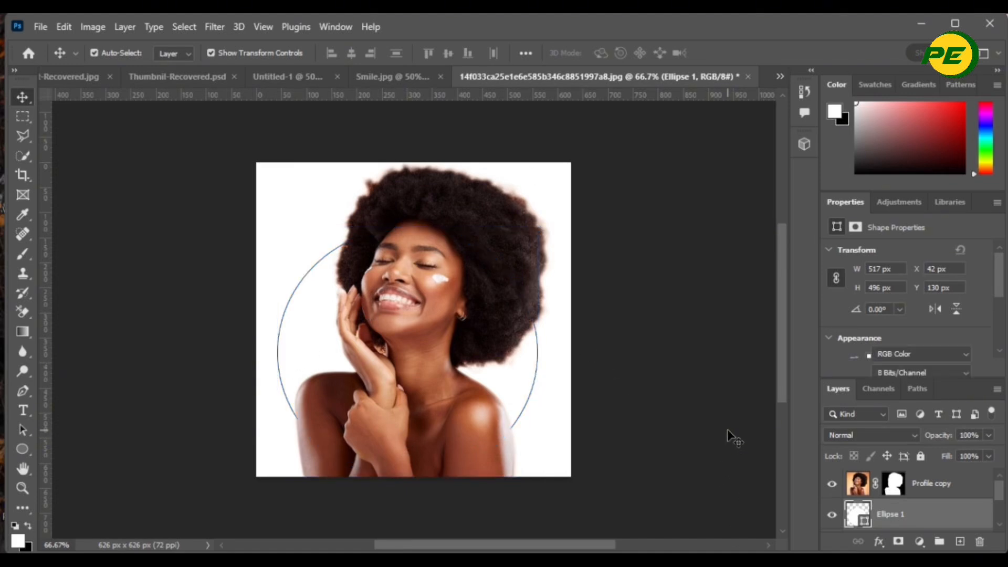
# Step: Clip the Profile copy layer to the ellipse with a clipping mask
pyautogui.click(935, 486)
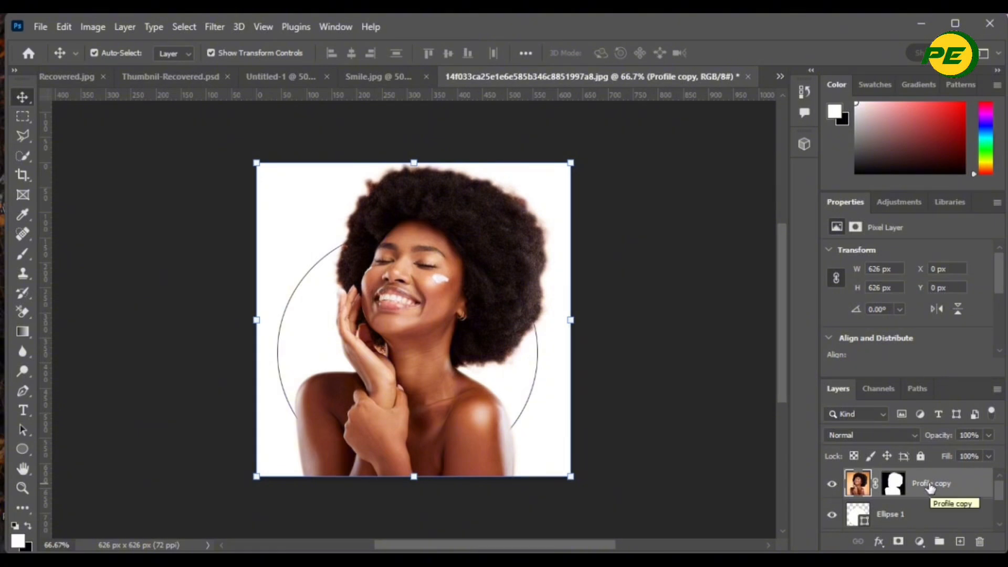
pyautogui.rightClick(929, 487)
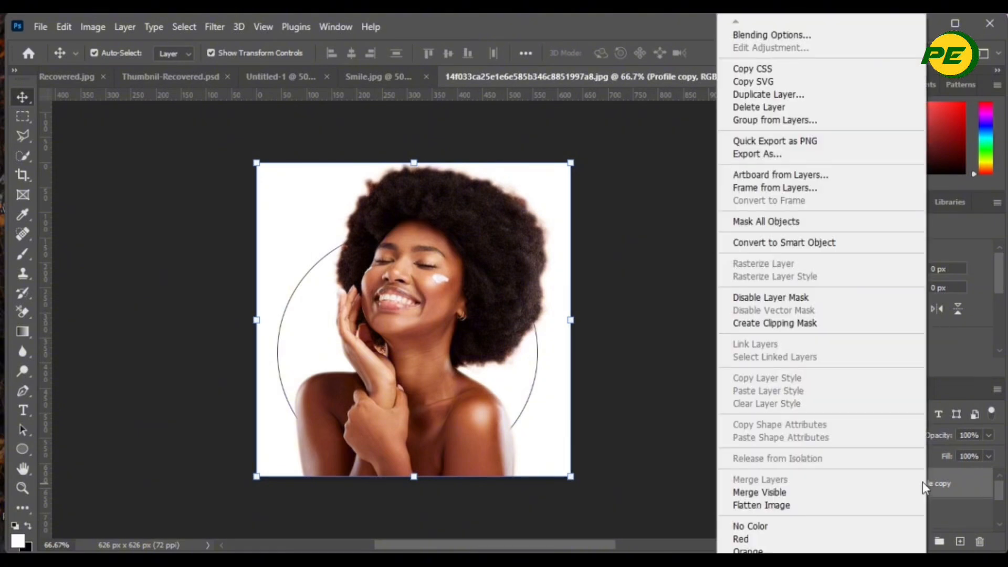
pyautogui.click(804, 332)
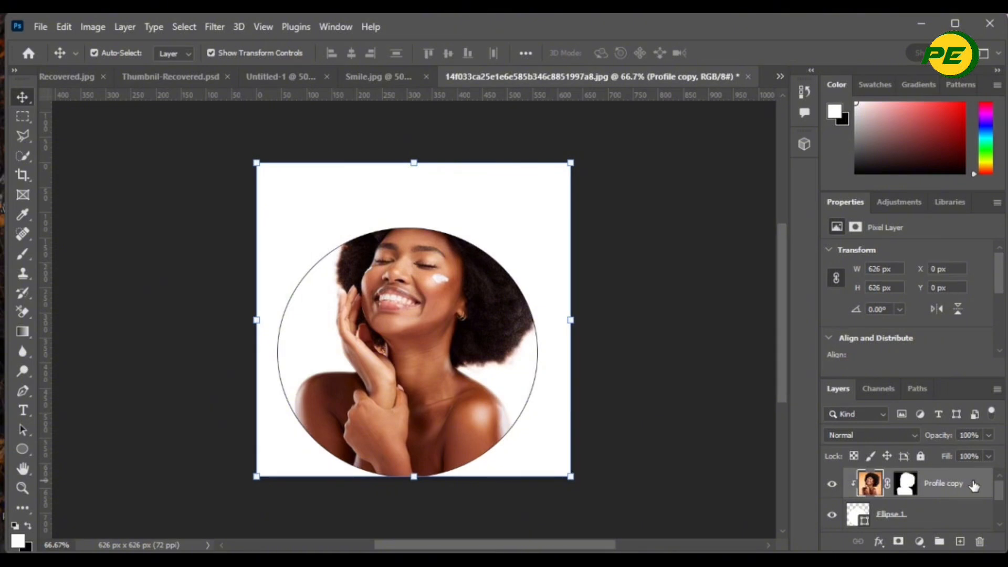
# Step: Duplicate the clipped portrait layer and brush black on the duplicate's mask along the lower body outside the circle
pyautogui.hotkey('ctrl', 'j')
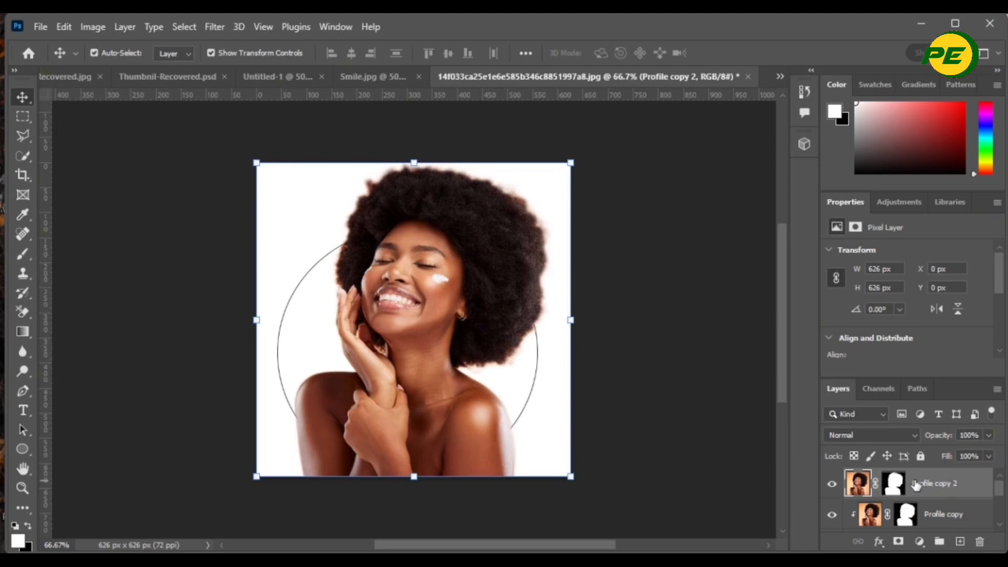
pyautogui.click(893, 483)
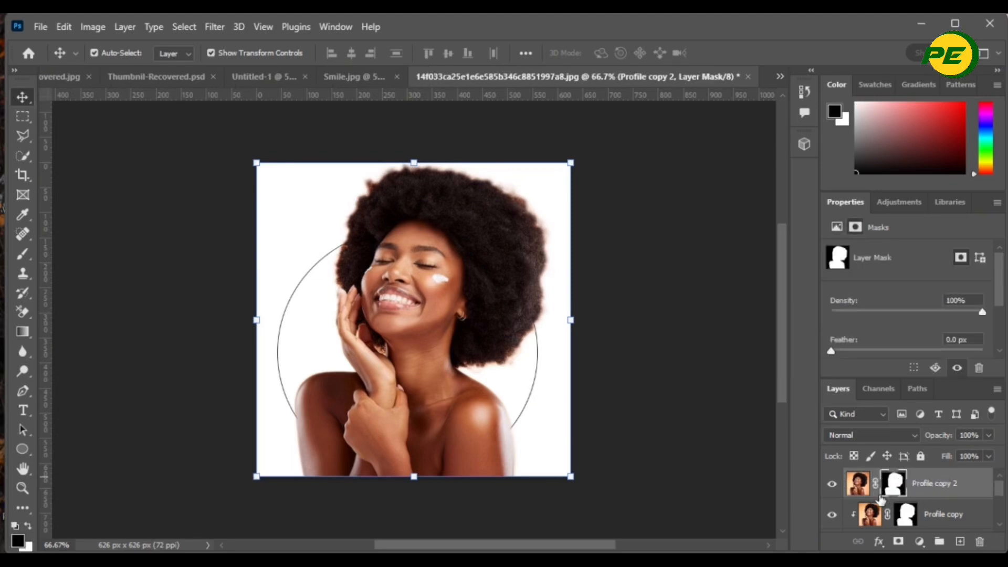
pyautogui.click(22, 255)
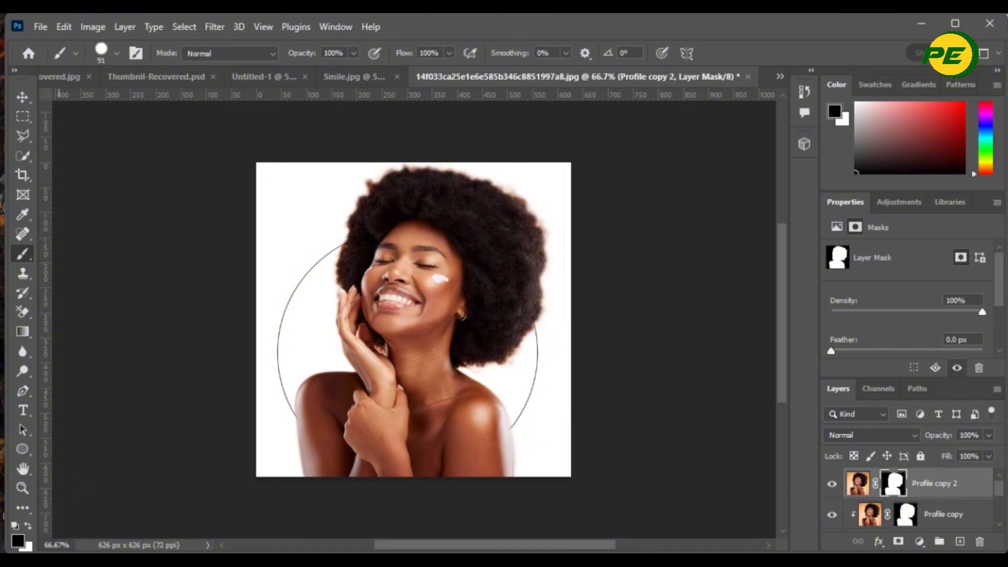
pyautogui.moveTo(288, 441)
pyautogui.mouseDown()
pyautogui.moveTo(334, 473)
pyautogui.moveTo(314, 460)
pyautogui.moveTo(377, 471)
pyautogui.moveTo(358, 473)
pyautogui.moveTo(333, 473)
pyautogui.moveTo(465, 466)
pyautogui.mouseUp()
# Step: Brush white on the mask to restore part of the lower body, and black to hide everything beyond the circle's lower edge
pyautogui.click(29, 527)
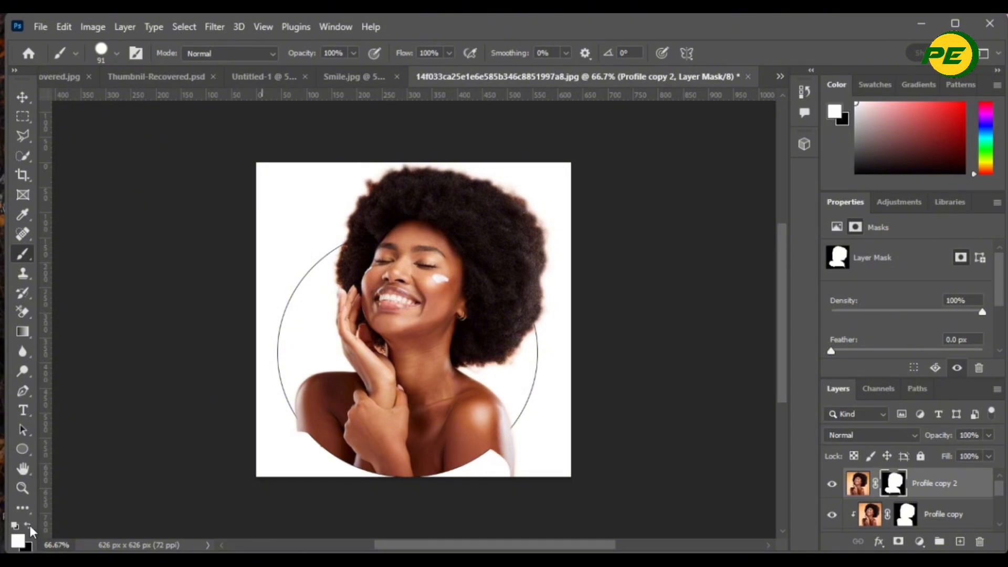
pyautogui.moveTo(505, 462)
pyautogui.mouseDown()
pyautogui.moveTo(472, 470)
pyautogui.moveTo(417, 474)
pyautogui.mouseUp()
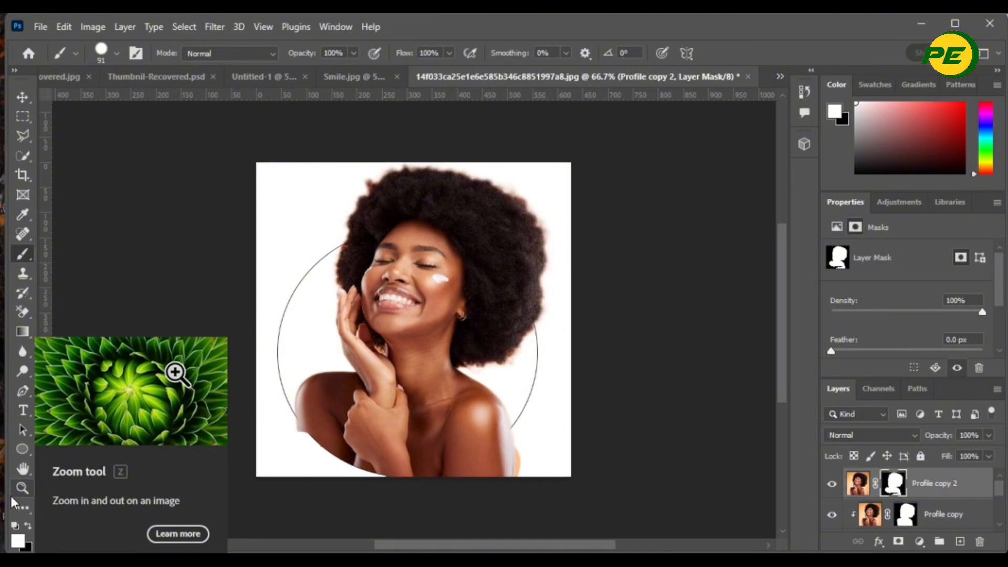
pyautogui.click(26, 528)
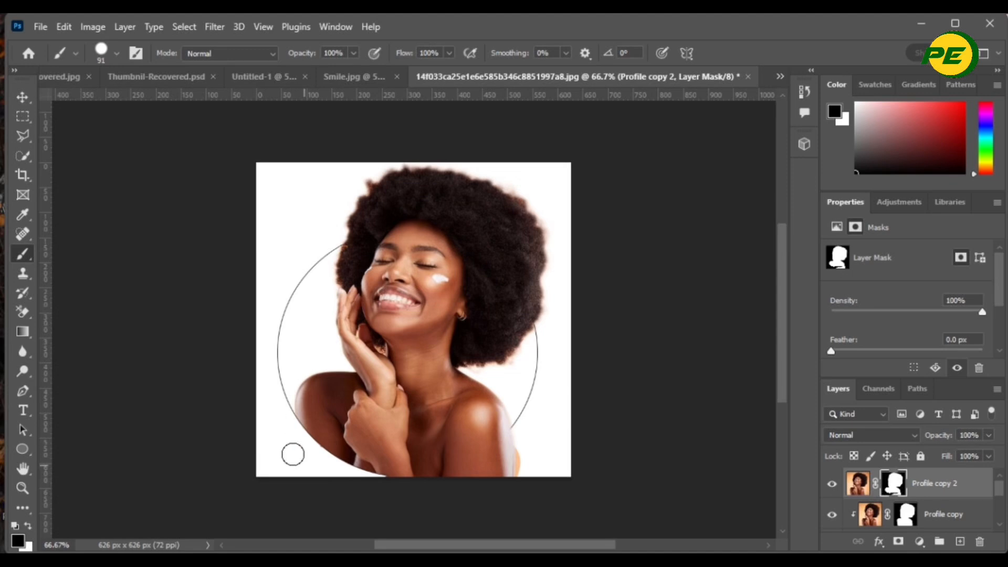
pyautogui.moveTo(449, 475)
pyautogui.mouseDown()
pyautogui.moveTo(500, 462)
pyautogui.moveTo(506, 443)
pyautogui.moveTo(472, 465)
pyautogui.moveTo(504, 443)
pyautogui.moveTo(384, 486)
pyautogui.moveTo(332, 457)
pyautogui.mouseUp()
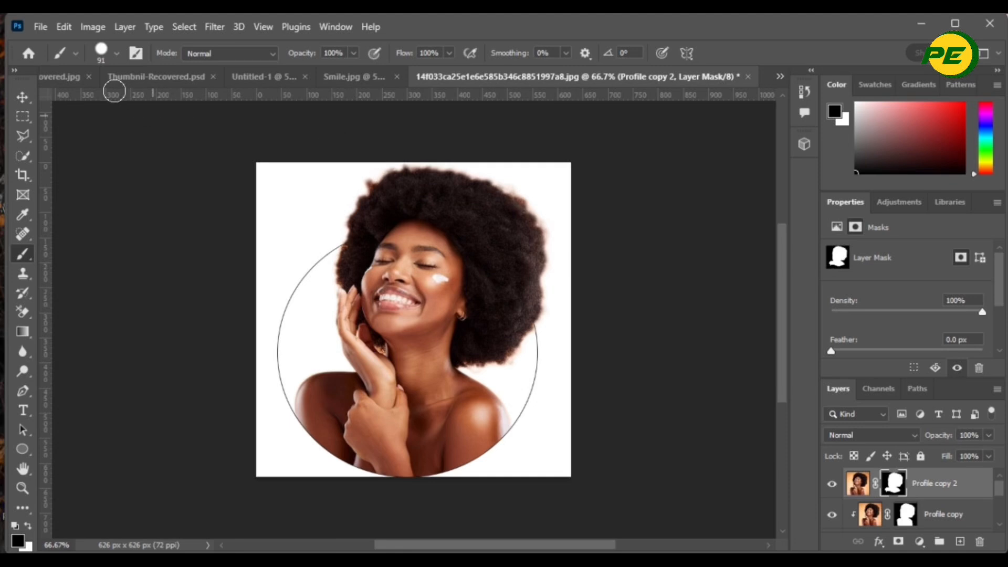
# Step: Add a Solid Color fill layer in orange-yellow ffb400 directly above the ellipse shape, behind the portrait
pyautogui.click(20, 98)
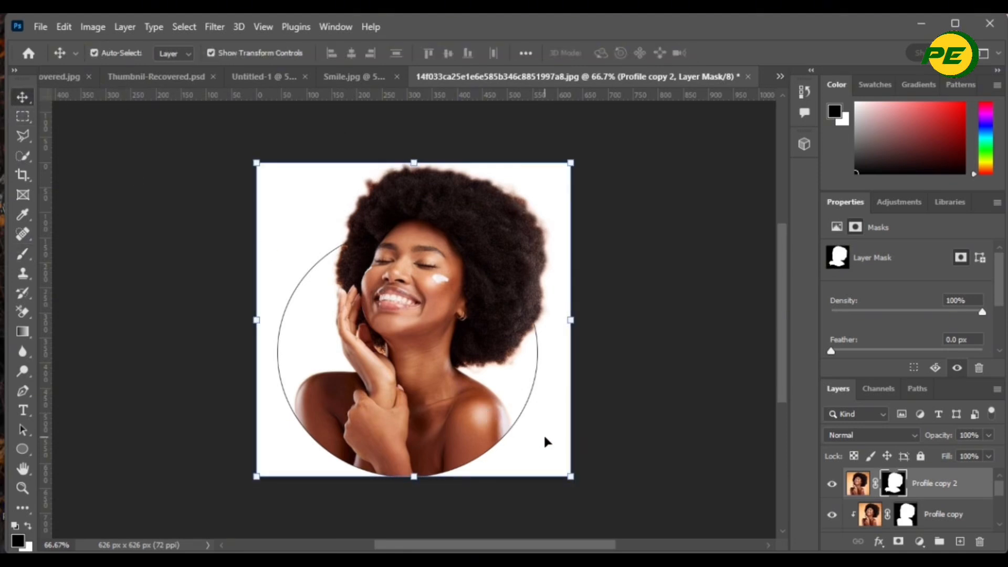
pyautogui.click(522, 385)
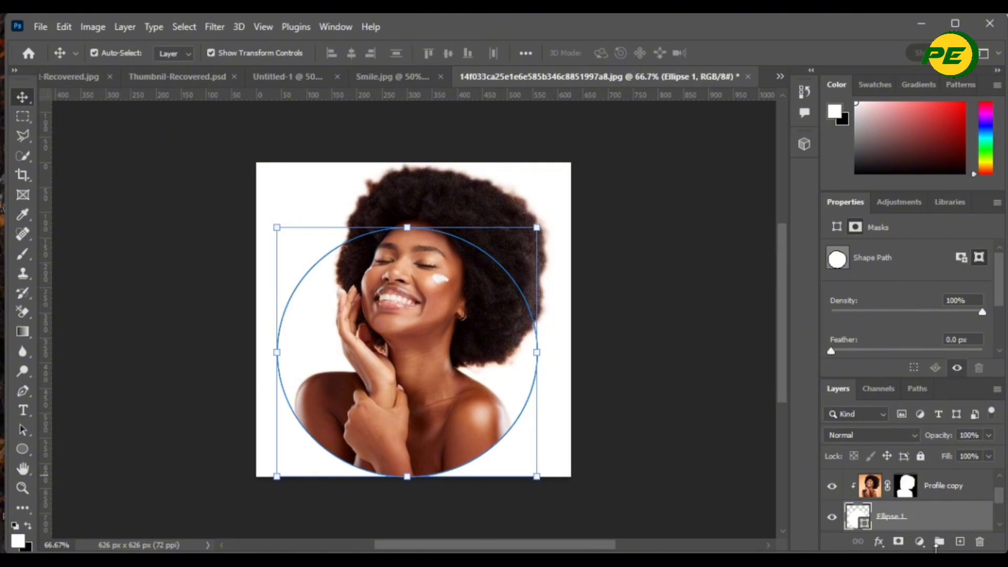
pyautogui.click(920, 543)
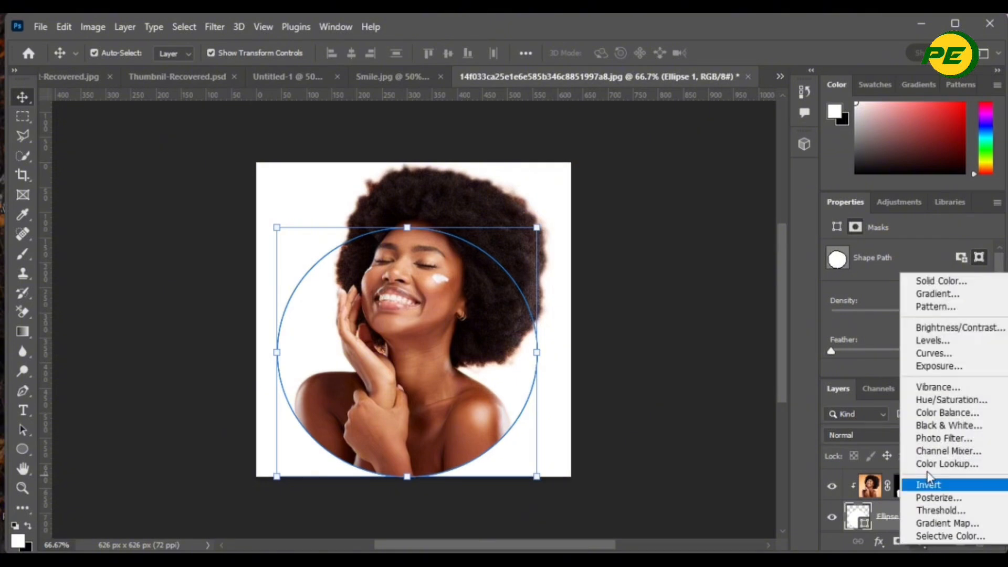
pyautogui.click(941, 285)
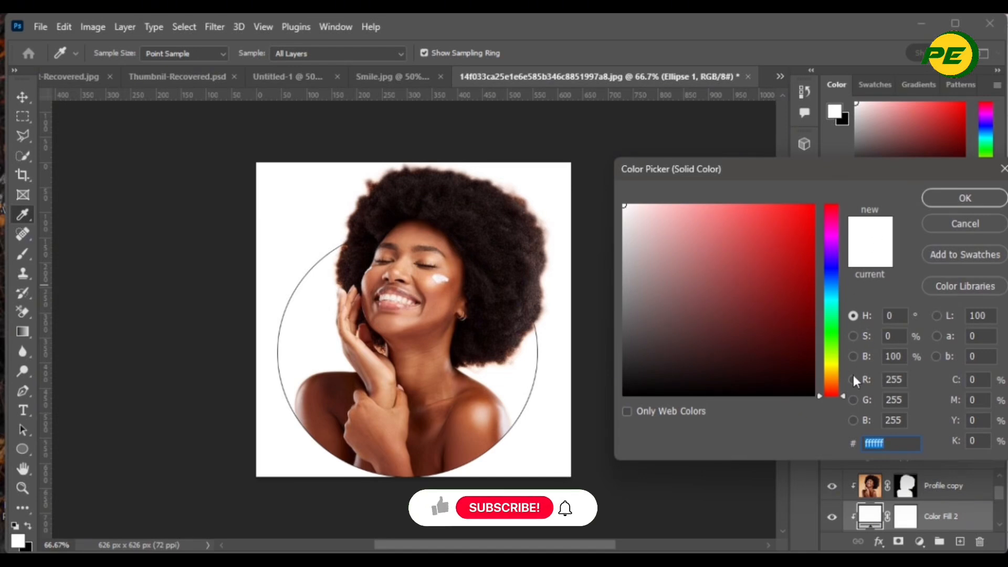
pyautogui.moveTo(832, 382); pyautogui.dragTo(831, 372)
pyautogui.click(814, 206)
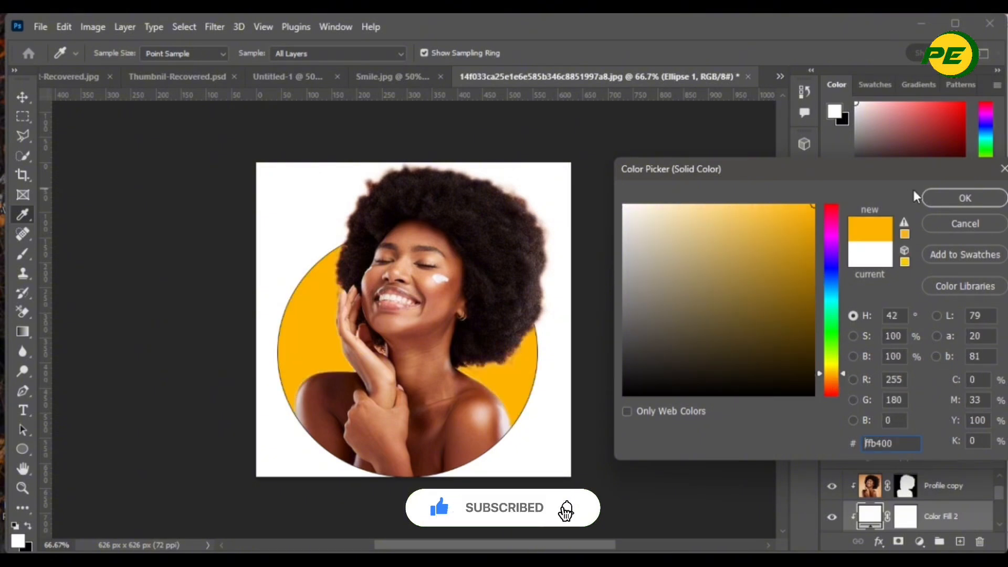
pyautogui.click(983, 197)
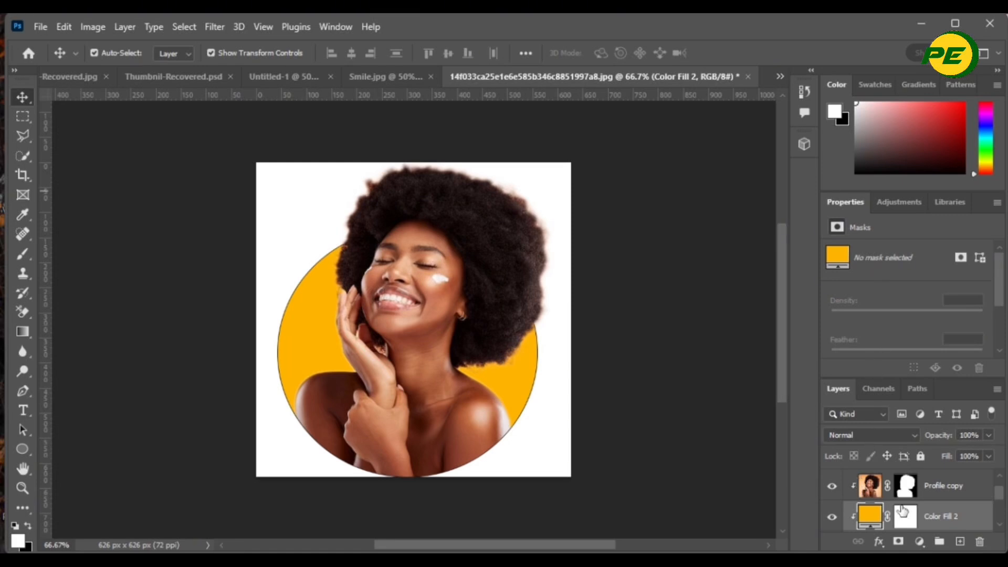
# Step: Add a Gradient fill layer directly above the orange-yellow color fill and open its gradient for editing
pyautogui.click(920, 542)
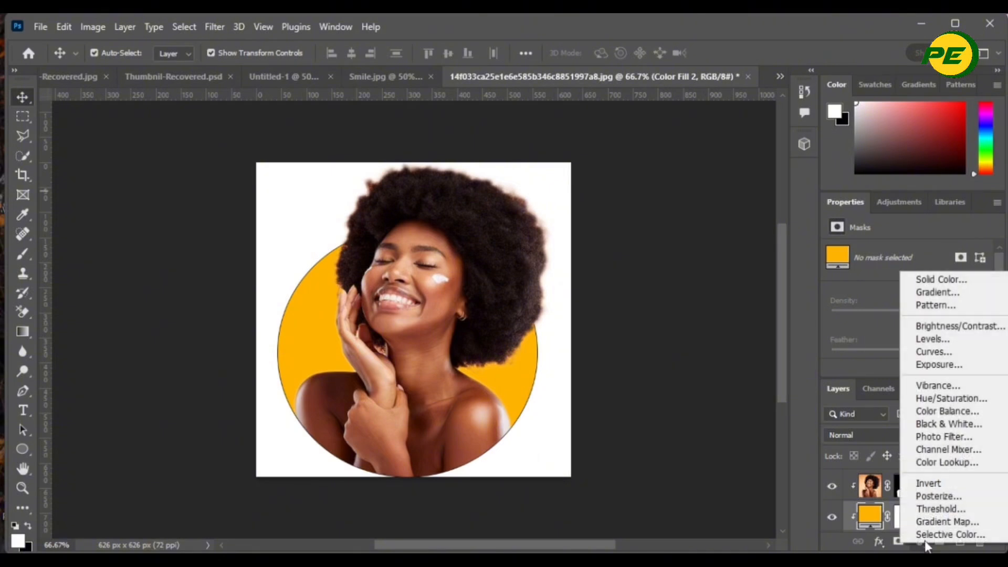
pyautogui.click(938, 292)
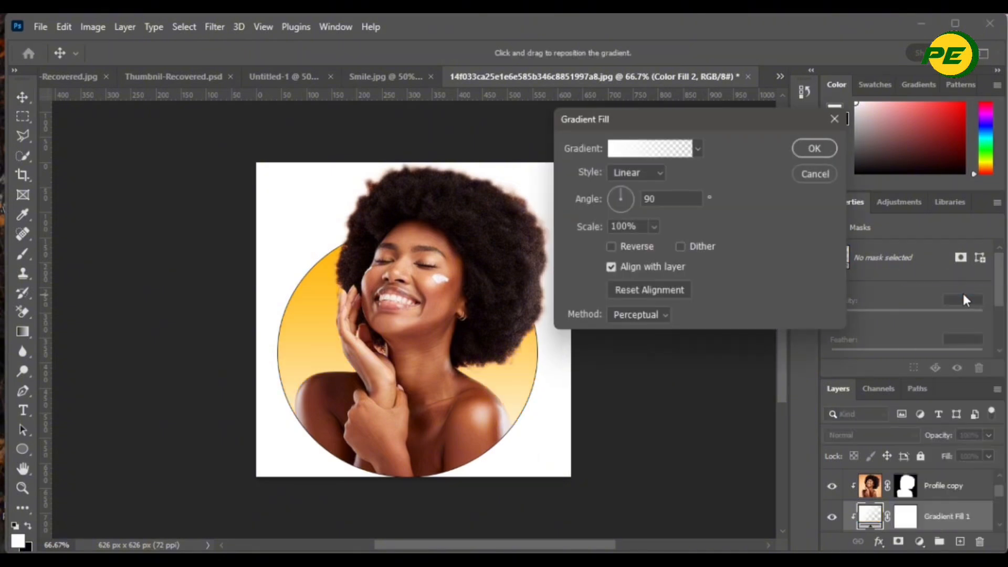
pyautogui.click(655, 152)
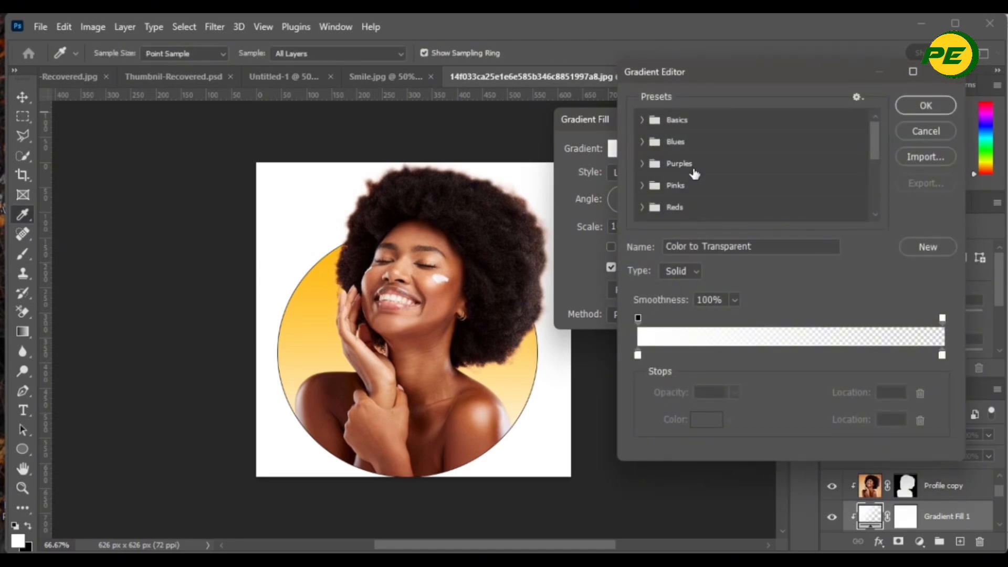
# Step: Try several gradient presets from the Blues group on the circle, including Blue_12, Blue_21 and Blue_30
pyautogui.click(643, 141)
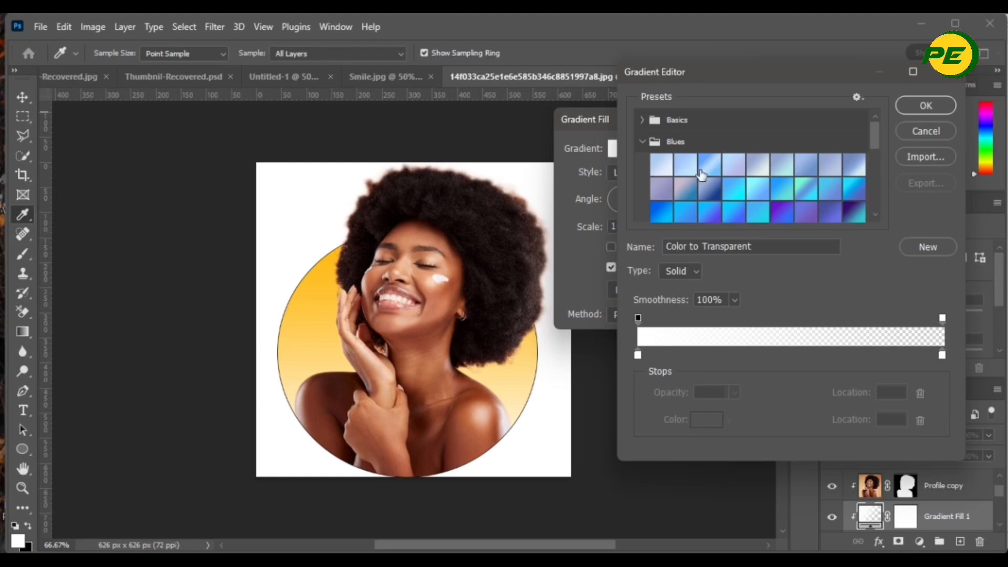
pyautogui.scroll(-2, 739, 189)
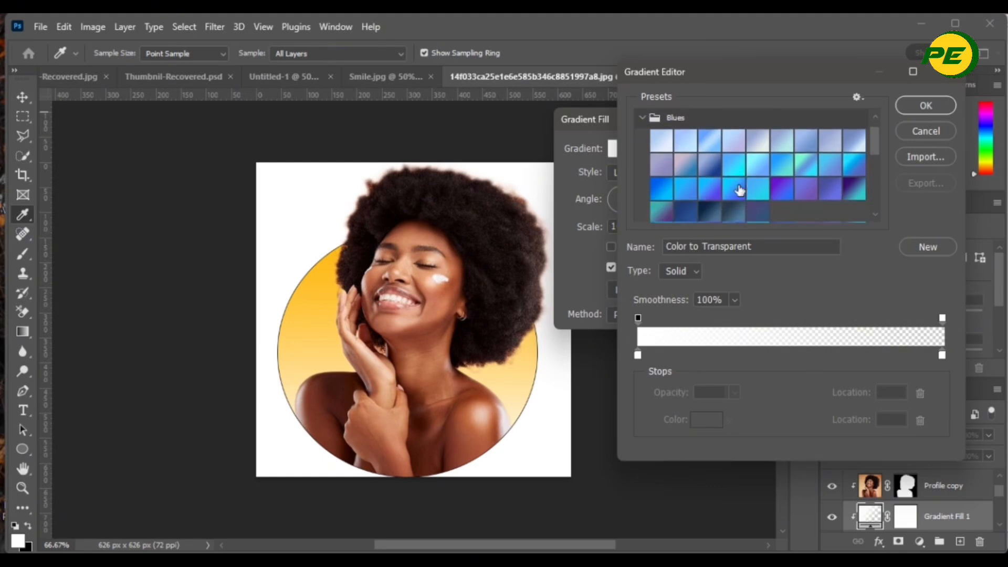
pyautogui.scroll(-2, 739, 190)
pyautogui.scroll(1, 737, 189)
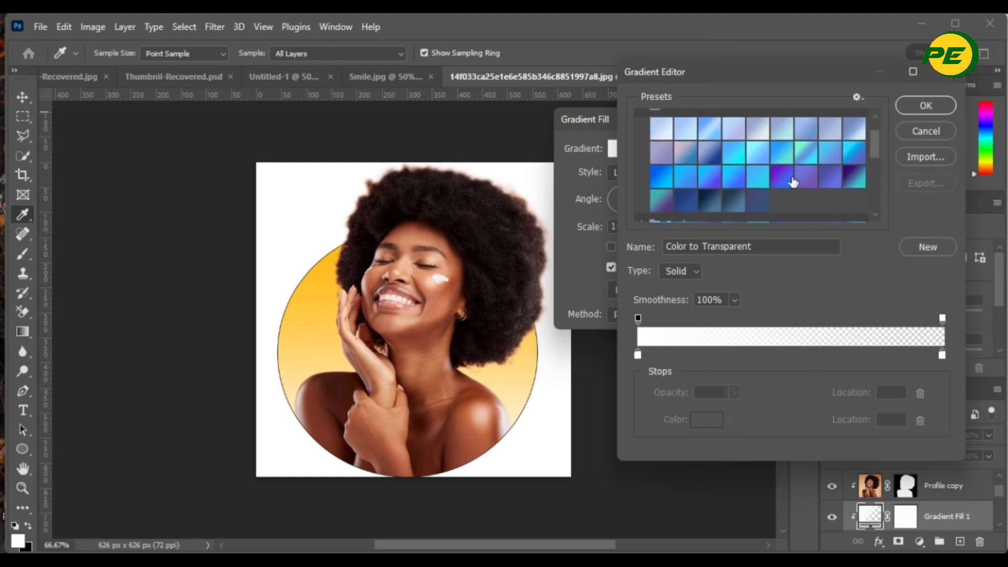
pyautogui.click(790, 180)
pyautogui.click(748, 161)
pyautogui.click(713, 145)
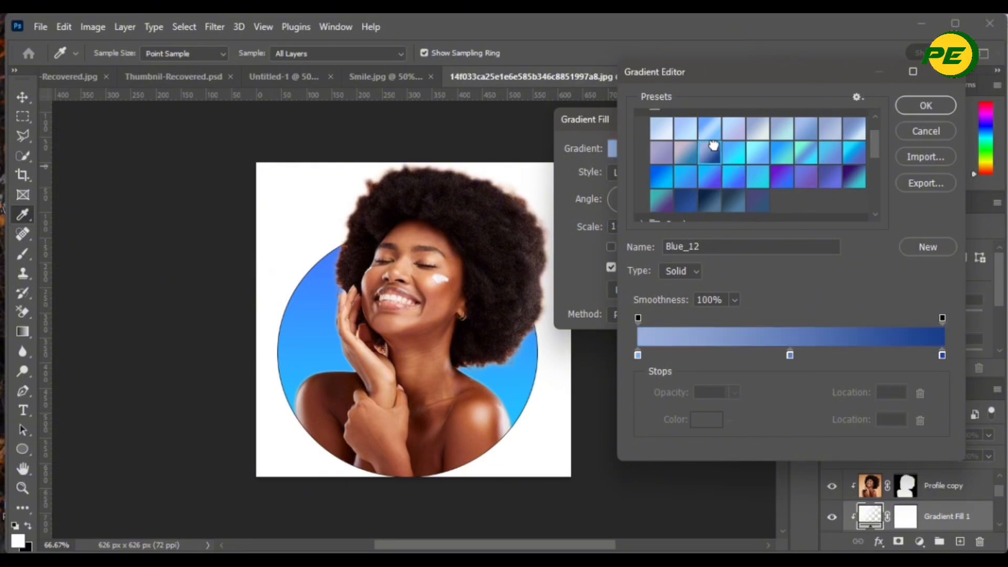
pyautogui.click(710, 176)
pyautogui.click(665, 176)
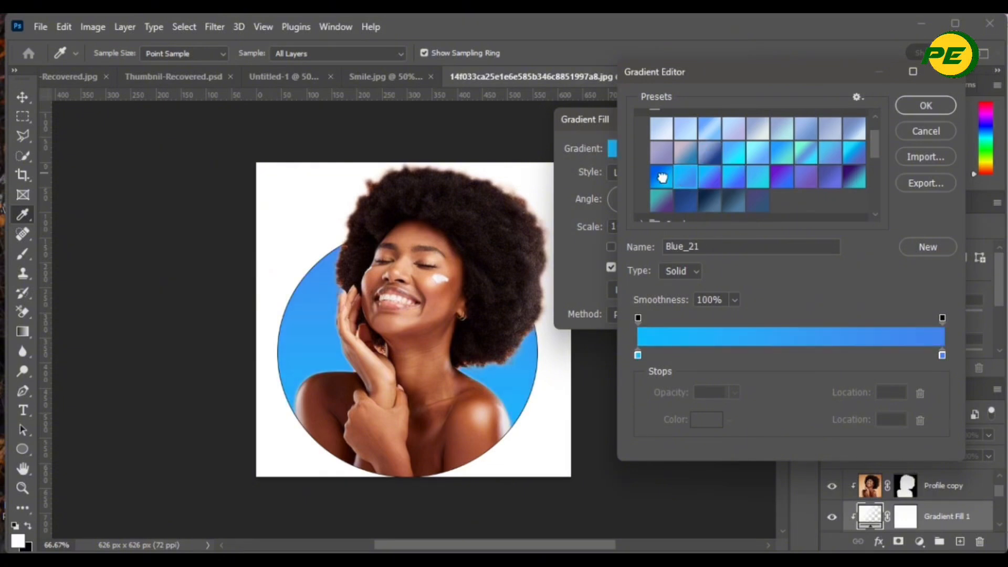
pyautogui.click(664, 198)
pyautogui.click(709, 201)
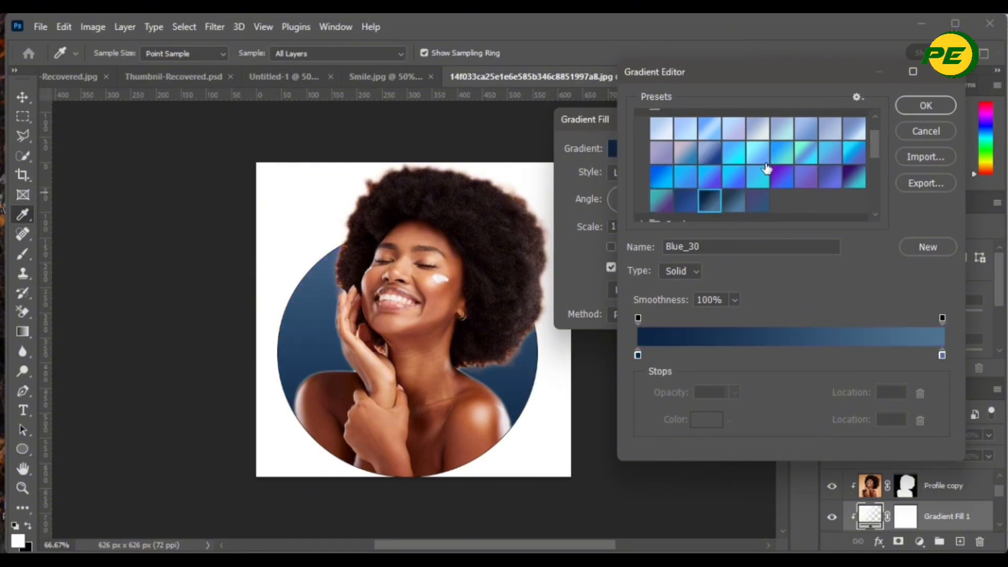
# Step: Try gradient presets from the Purples group on the circle, including Purple_02 and Purple_17
pyautogui.scroll(-2, 777, 158)
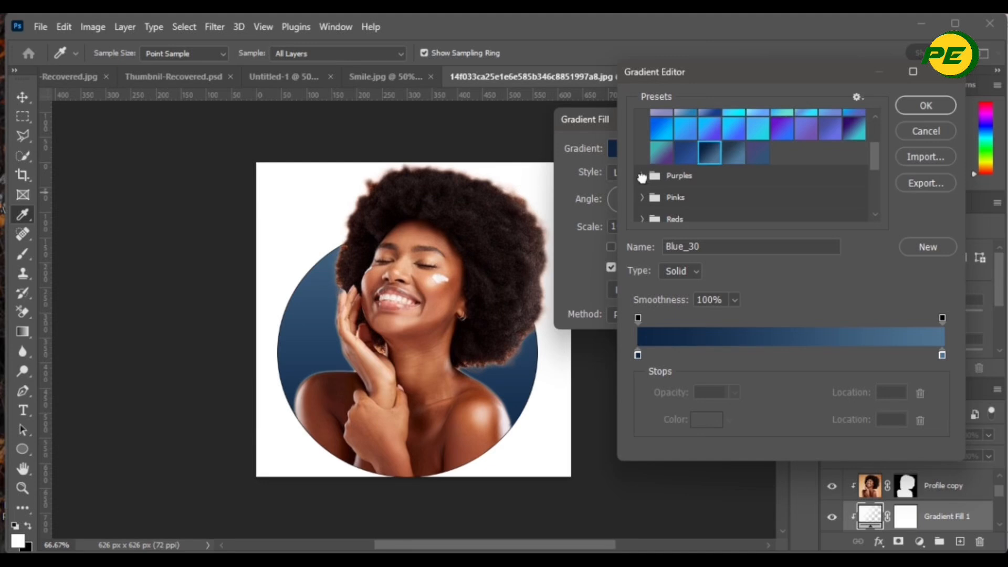
pyautogui.click(642, 177)
pyautogui.click(685, 201)
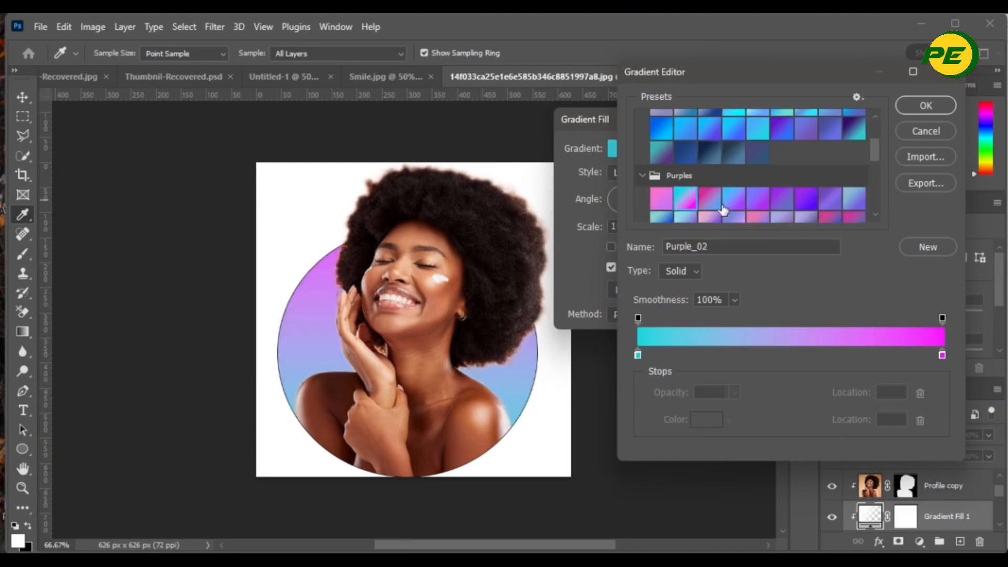
pyautogui.scroll(-1, 760, 202)
pyautogui.scroll(-1, 827, 189)
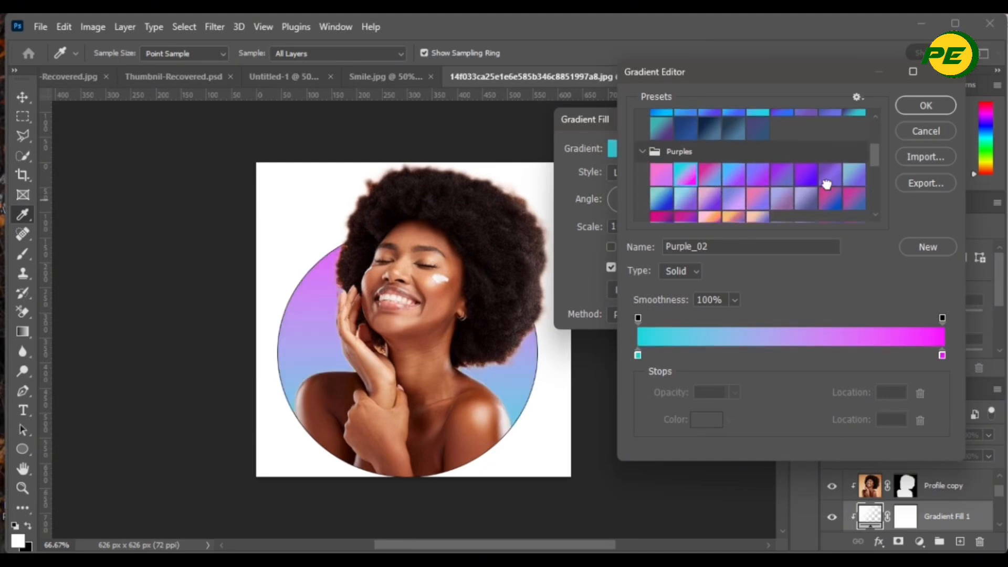
pyautogui.click(827, 184)
pyautogui.click(827, 199)
pyautogui.scroll(-6, 704, 188)
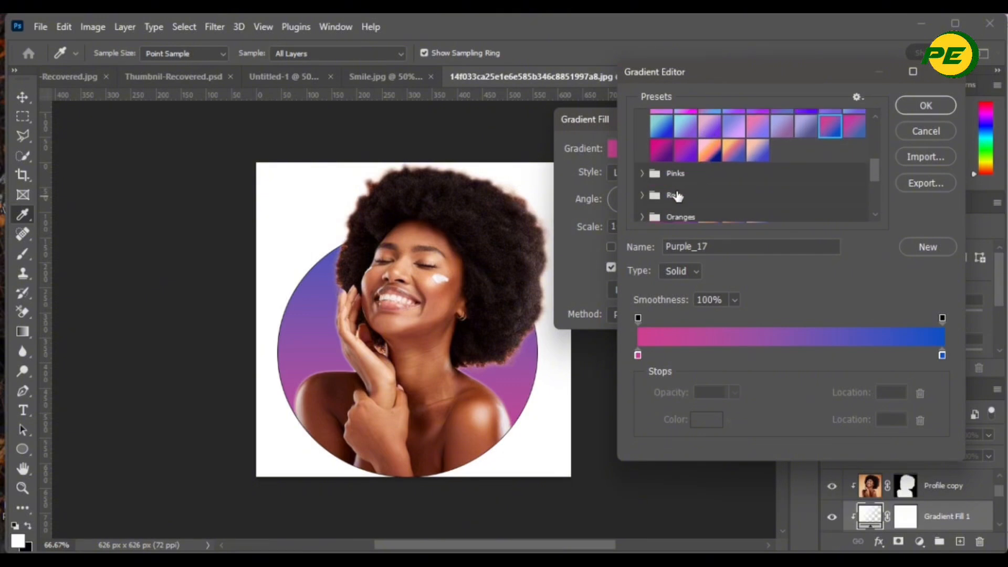
# Step: Try the Pink_11 and Pink_04 gradient presets from the Pinks group on the circle
pyautogui.click(642, 173)
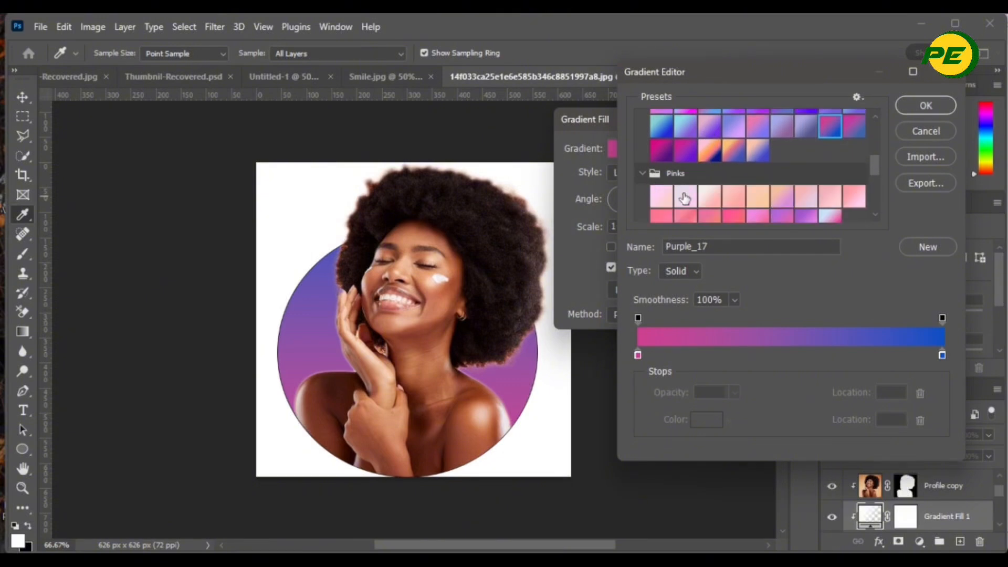
pyautogui.click(685, 216)
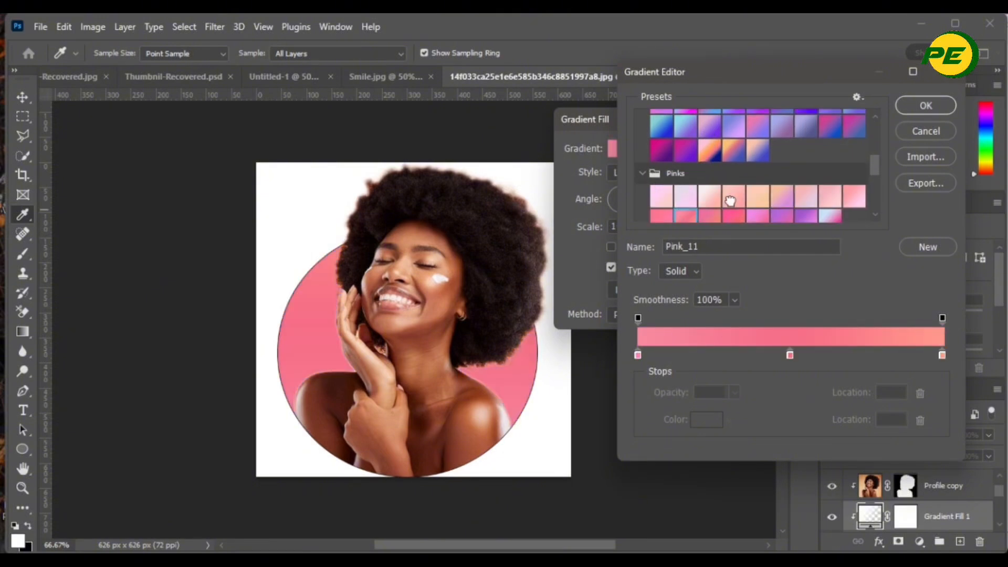
pyautogui.click(731, 196)
# Step: Collapse the Blues, Purples and Pinks preset groups and apply the Foreground to Background preset from Basics
pyautogui.scroll(4, 730, 200)
pyautogui.scroll(5, 730, 200)
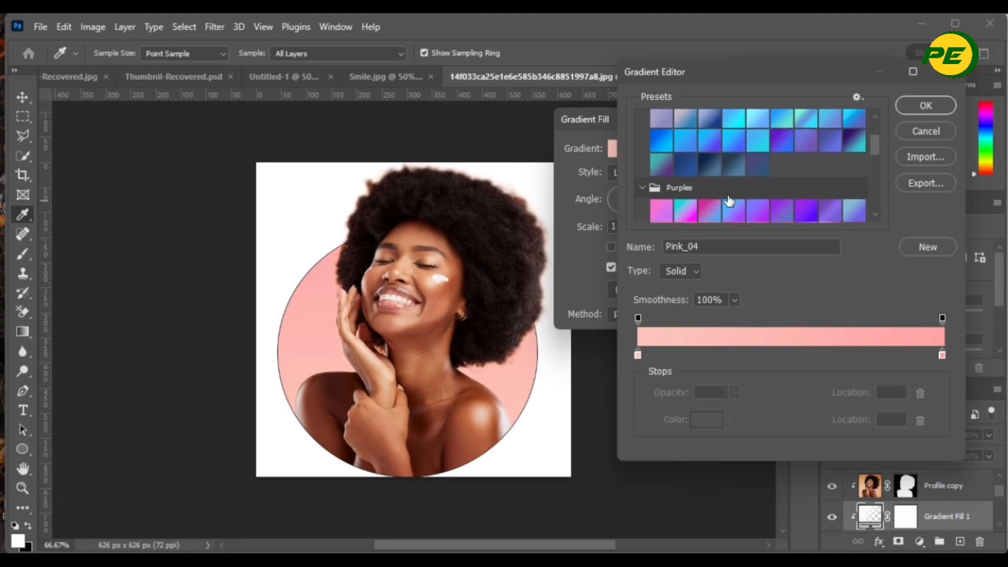
pyautogui.scroll(2, 730, 199)
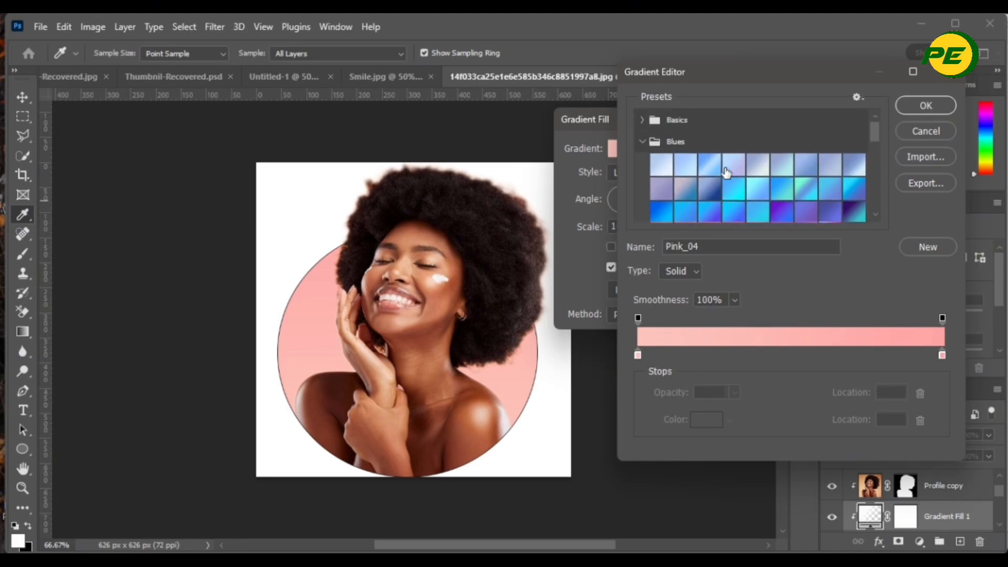
pyautogui.click(641, 140)
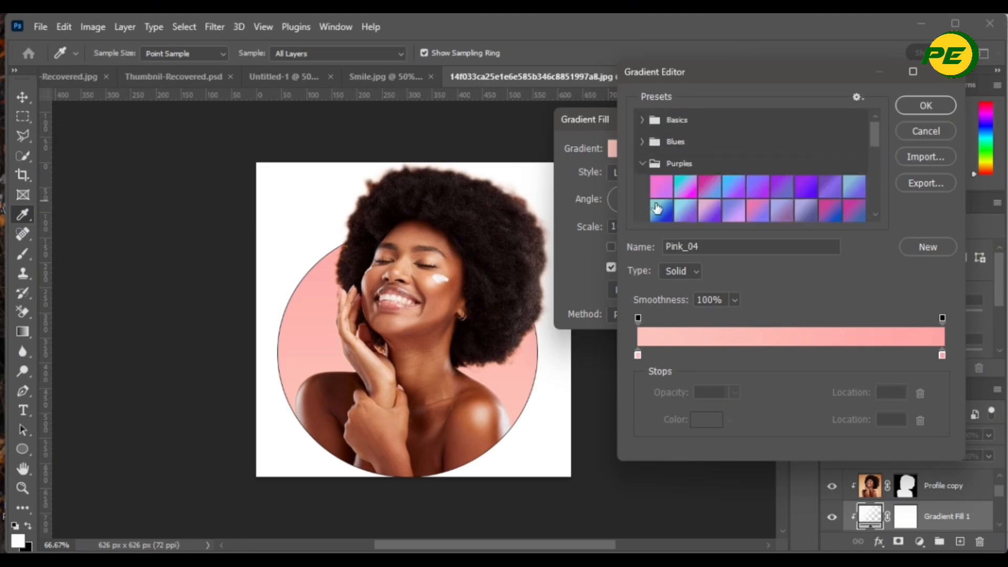
pyautogui.click(642, 168)
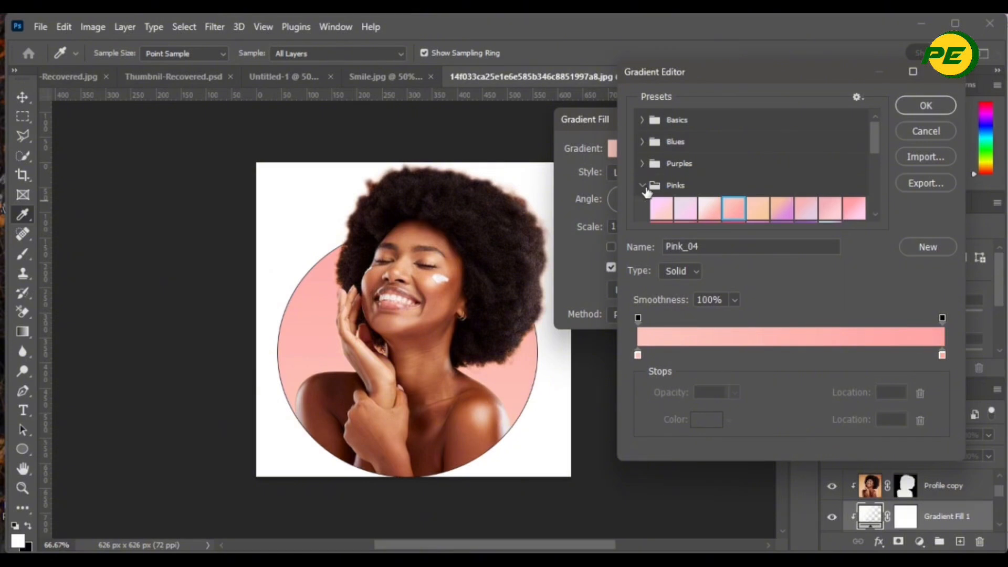
pyautogui.click(641, 185)
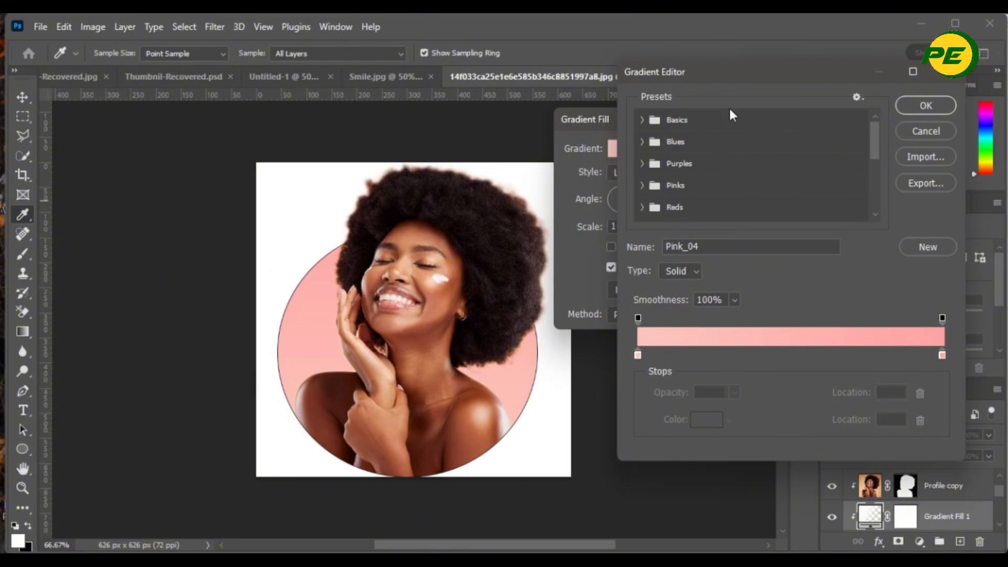
pyautogui.click(641, 120)
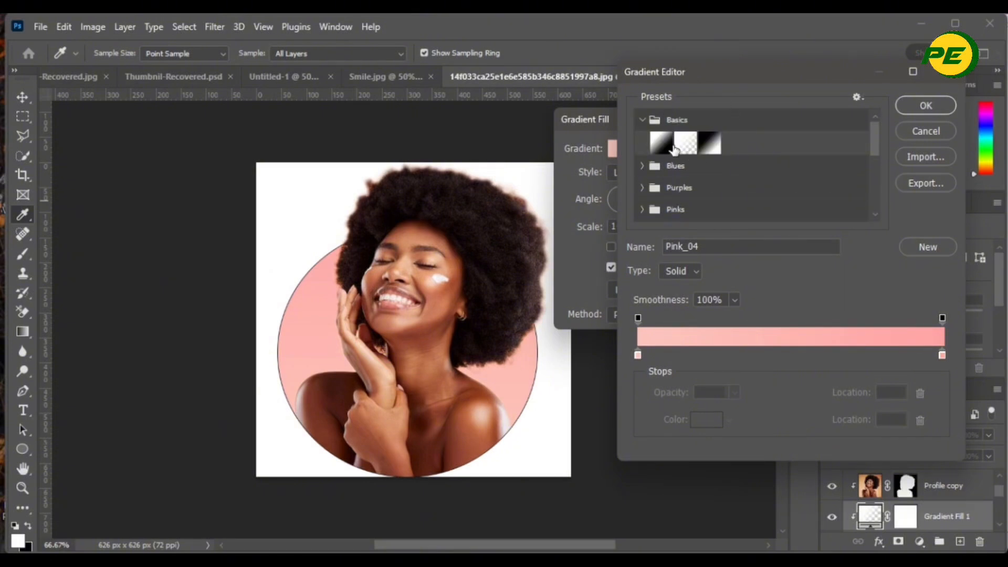
pyautogui.click(663, 144)
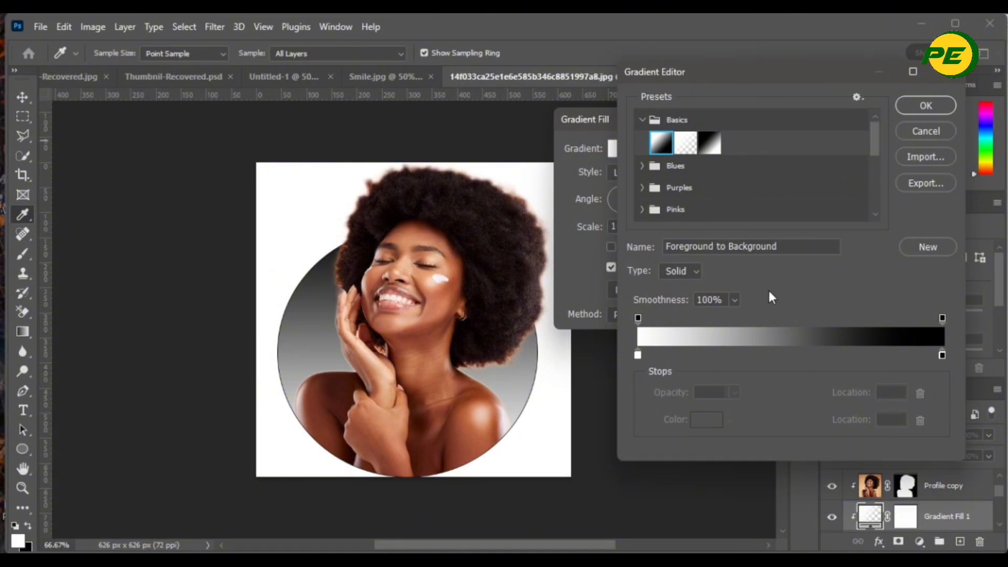
# Step: Set the gradient's starting color stop at location 0 to light yellow-green eeff7b
pyautogui.click(637, 356)
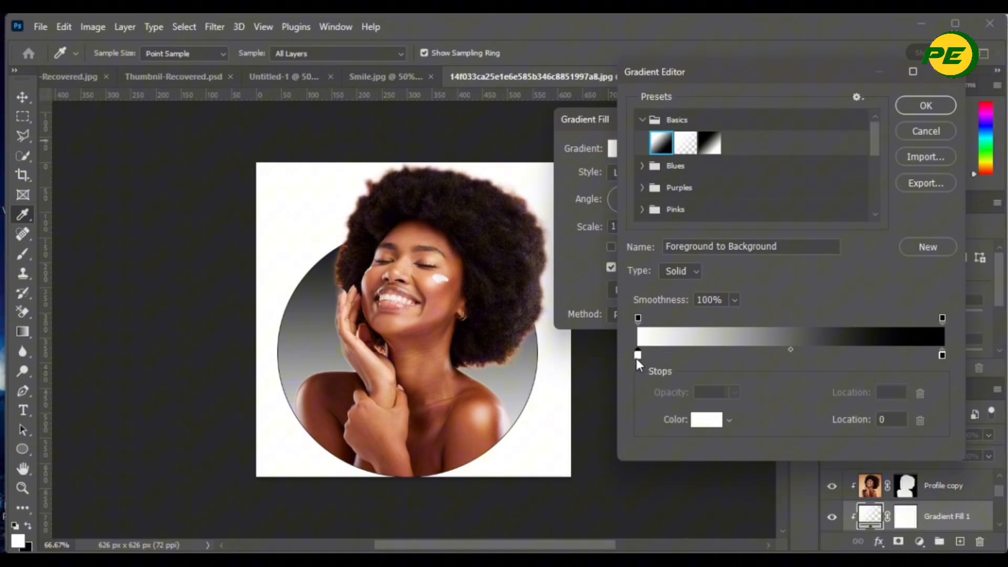
pyautogui.click(694, 422)
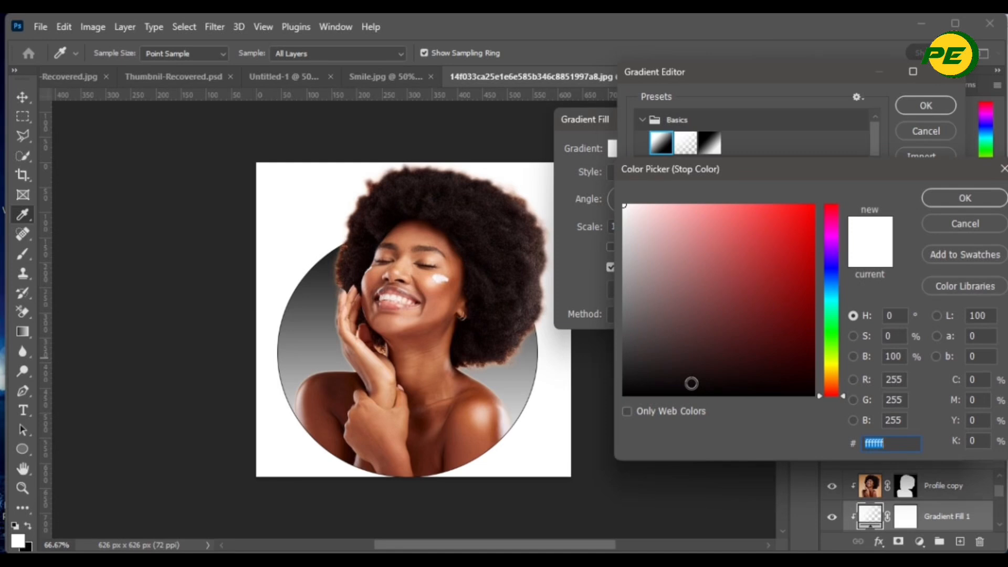
pyautogui.moveTo(839, 368); pyautogui.dragTo(833, 357)
pyautogui.moveTo(721, 222); pyautogui.dragTo(725, 176)
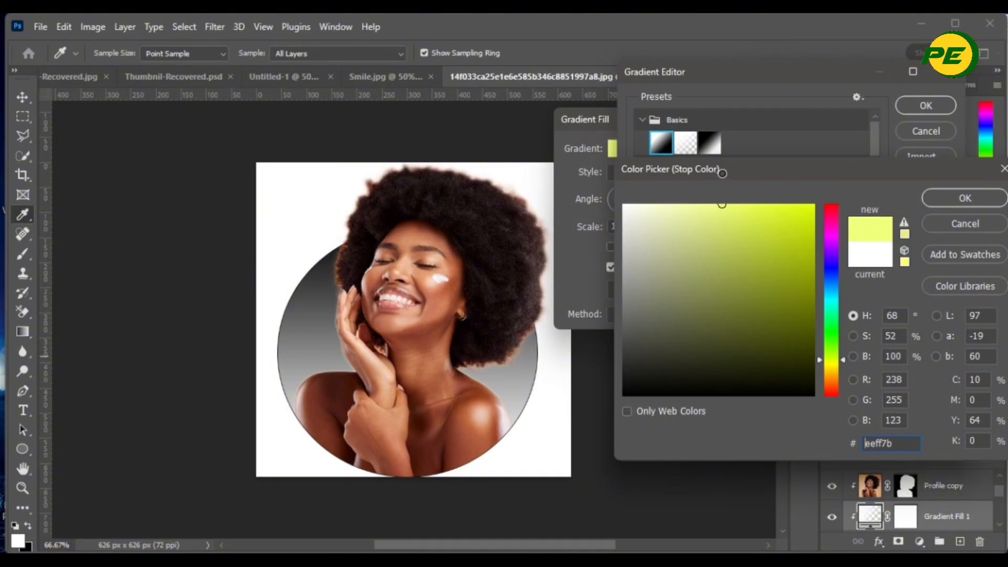
pyautogui.click(964, 199)
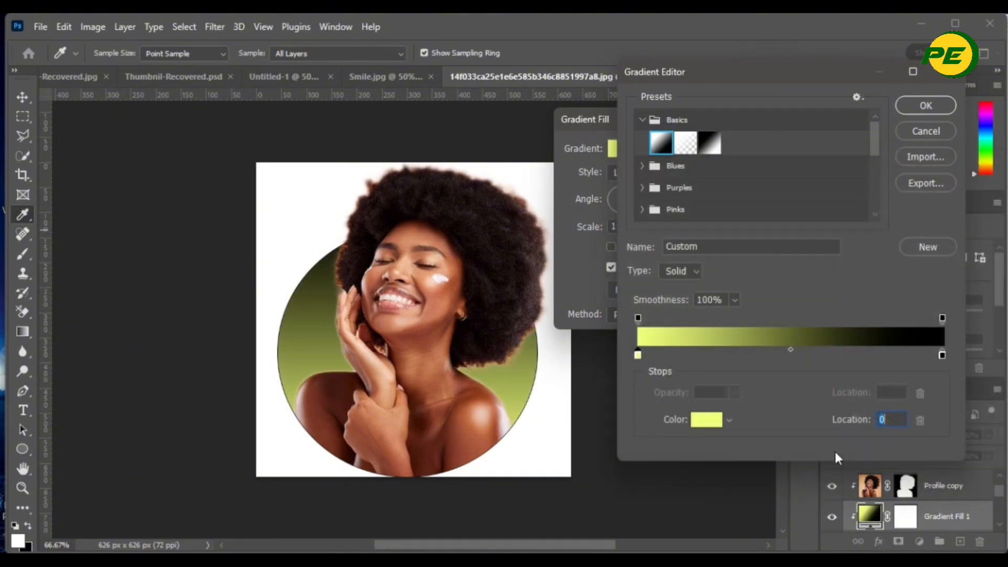
# Step: Set the gradient's end color stop at location 100 to orange-yellow ffba00 and accept the edited gradient
pyautogui.doubleClick(941, 354)
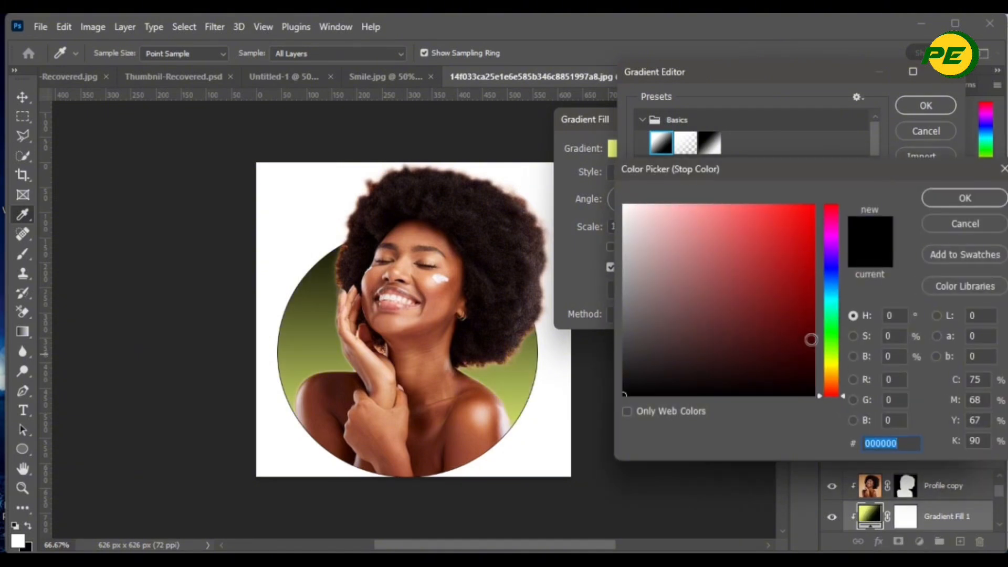
pyautogui.moveTo(829, 397); pyautogui.dragTo(823, 373)
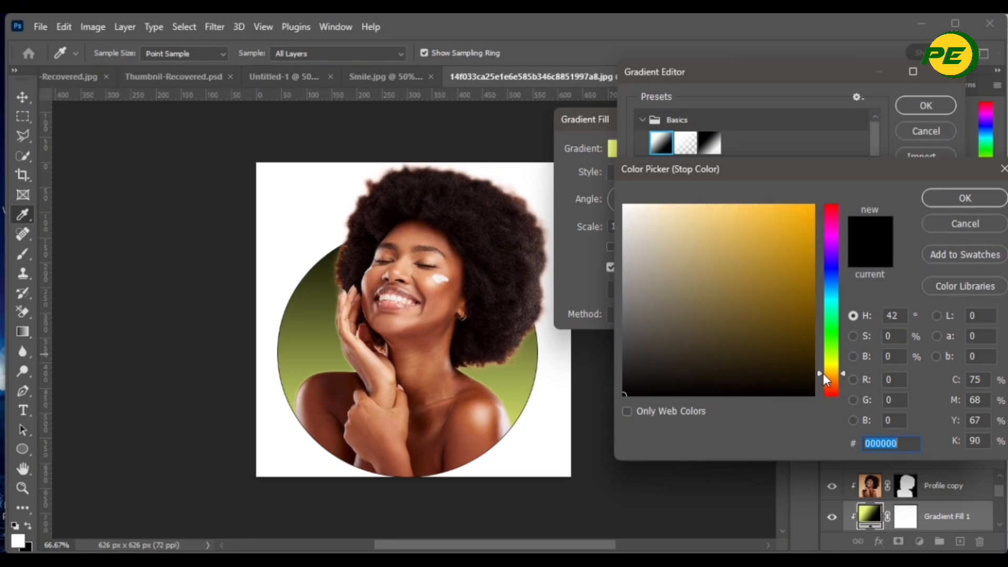
pyautogui.moveTo(726, 277)
pyautogui.mouseDown()
pyautogui.moveTo(813, 208)
pyautogui.moveTo(826, 232)
pyautogui.mouseUp()
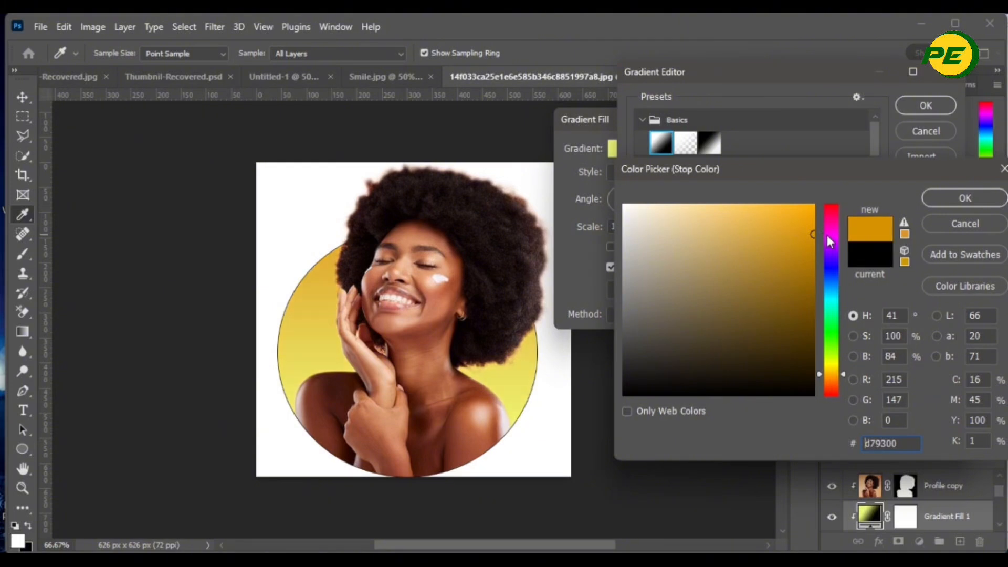
pyautogui.moveTo(828, 366); pyautogui.dragTo(835, 373)
pyautogui.moveTo(802, 243)
pyautogui.mouseDown()
pyautogui.moveTo(828, 240)
pyautogui.moveTo(804, 194)
pyautogui.moveTo(817, 202)
pyautogui.mouseUp()
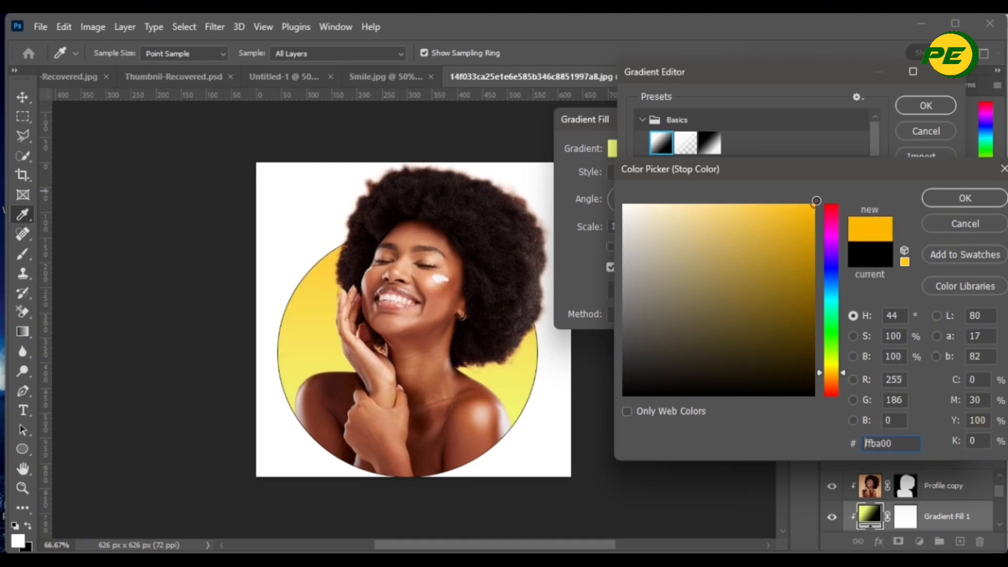
pyautogui.click(956, 198)
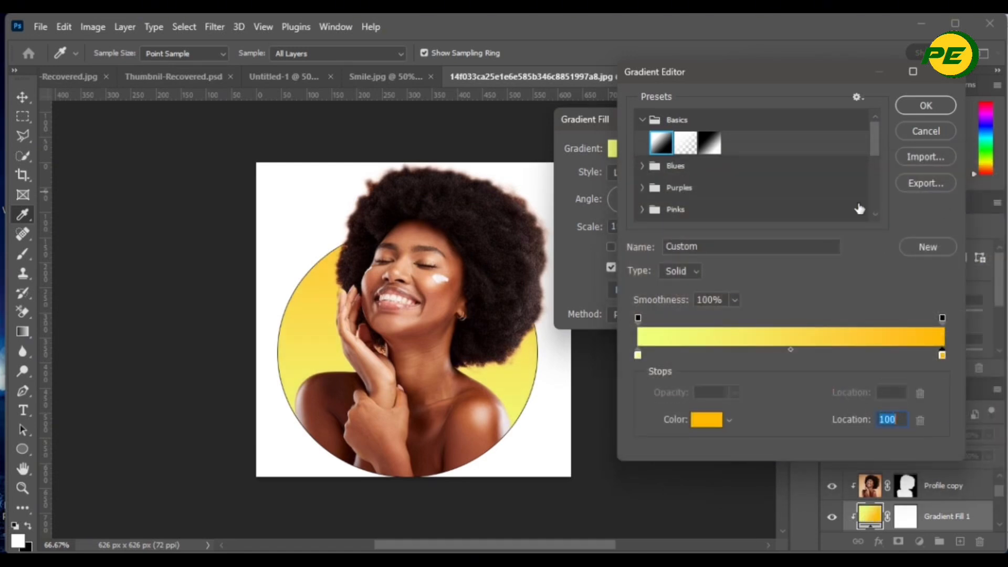
pyautogui.click(909, 108)
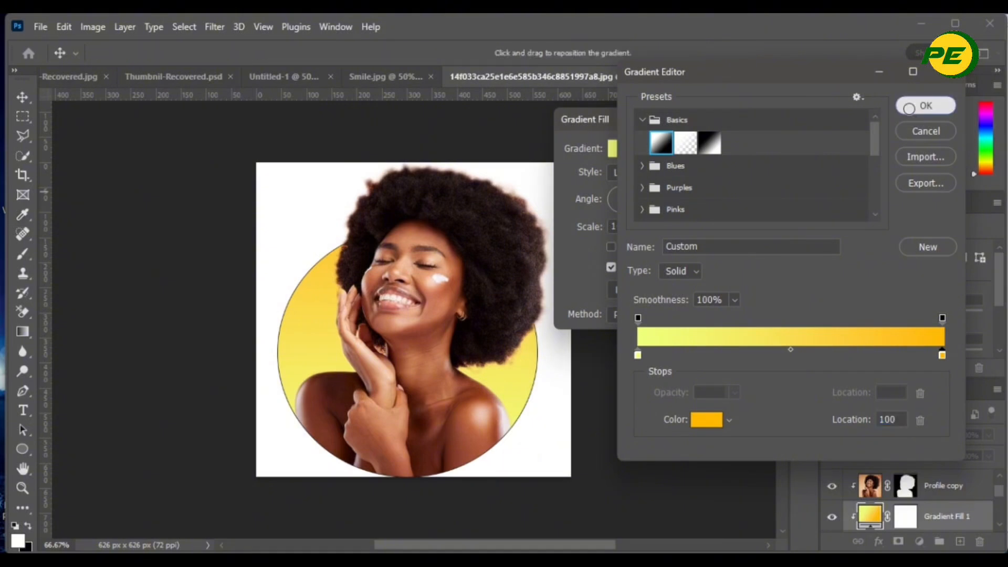
# Step: Set the gradient fill's style to Reflected
pyautogui.moveTo(706, 119); pyautogui.dragTo(726, 118)
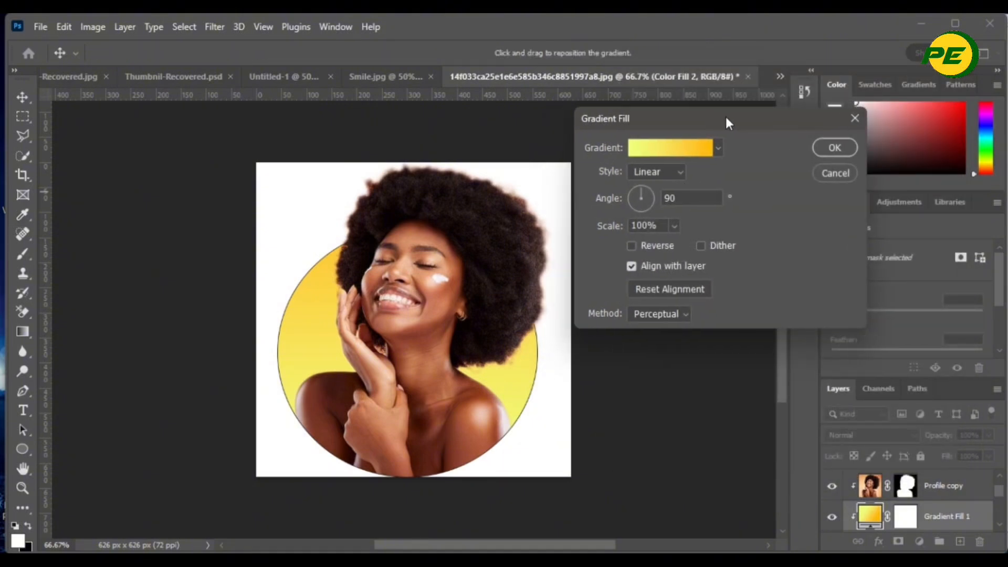
pyautogui.click(663, 171)
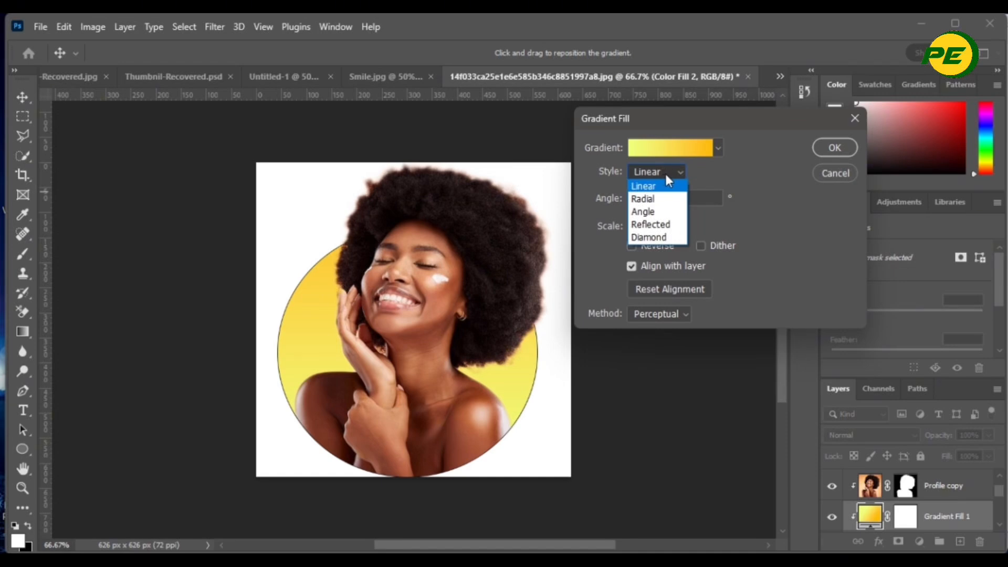
pyautogui.click(665, 225)
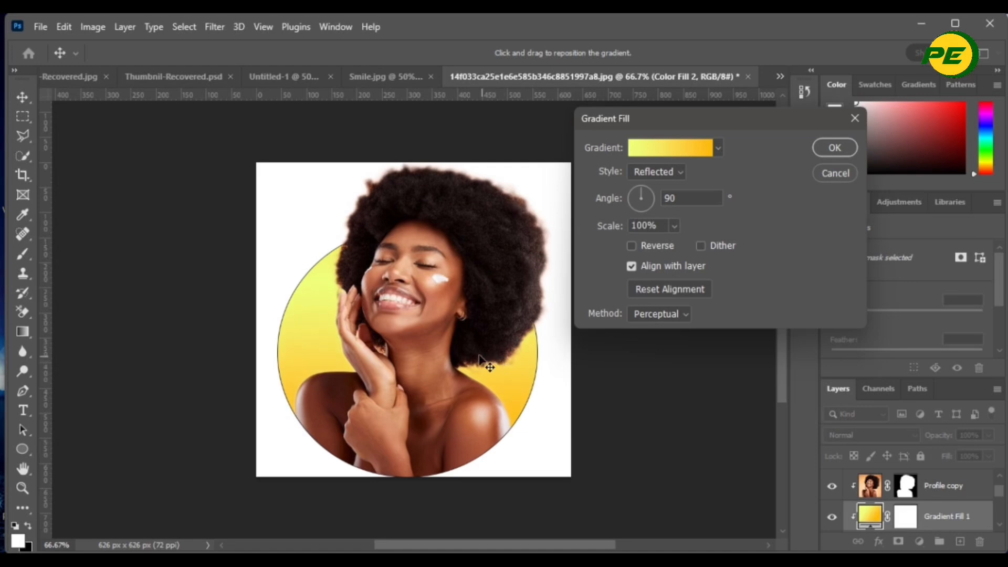
# Step: Reverse the gradient fill, set its angle to 38.48° and accept the Gradient Fill settings
pyautogui.moveTo(351, 351); pyautogui.dragTo(405, 343)
pyautogui.click(632, 245)
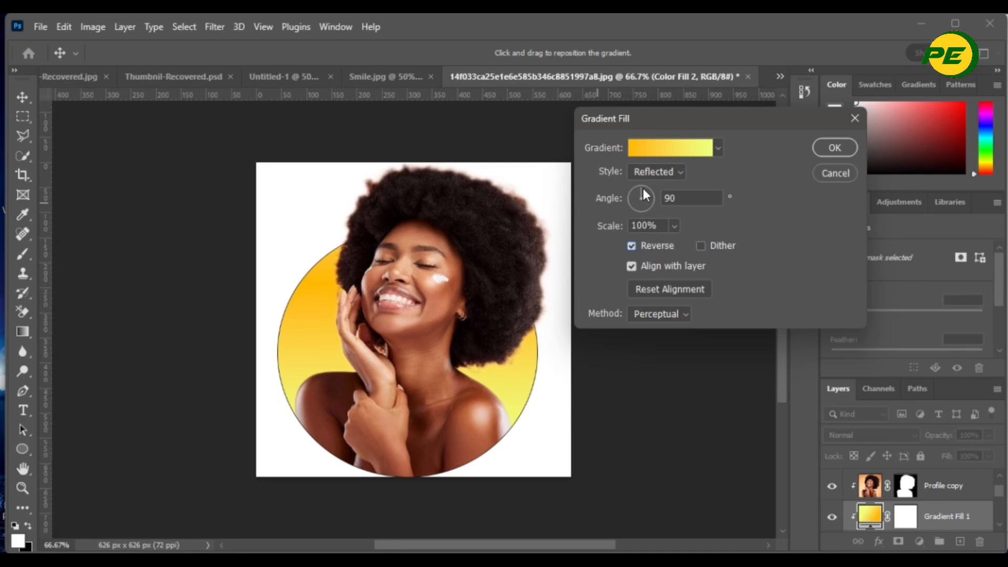
pyautogui.moveTo(642, 188); pyautogui.dragTo(649, 193)
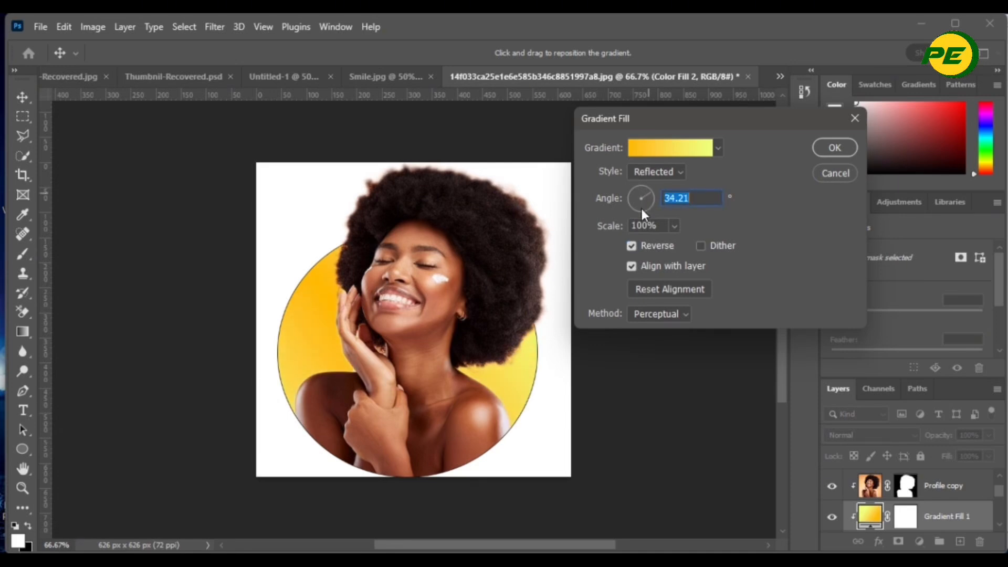
pyautogui.moveTo(640, 197); pyautogui.dragTo(644, 195)
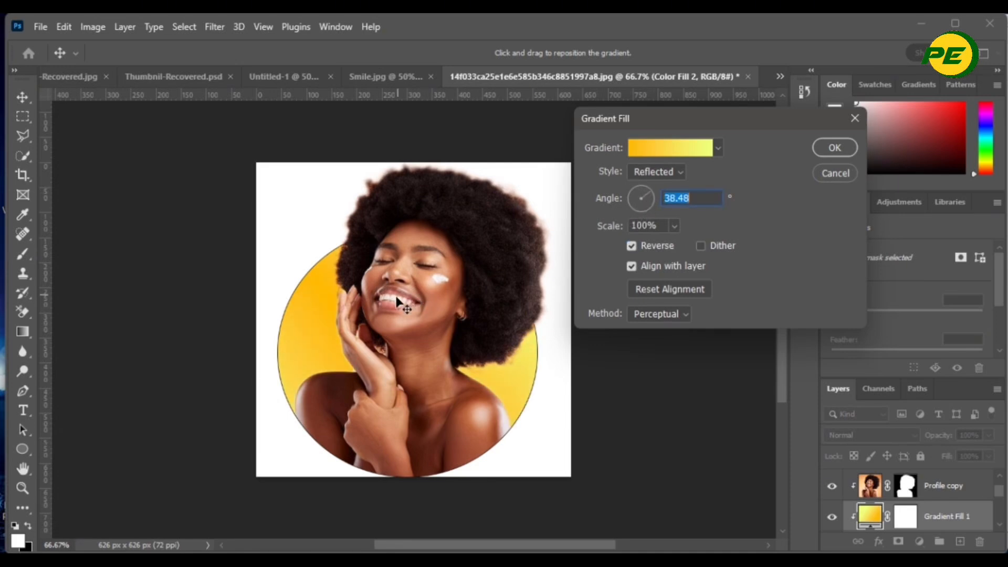
pyautogui.click(325, 321)
pyautogui.click(827, 149)
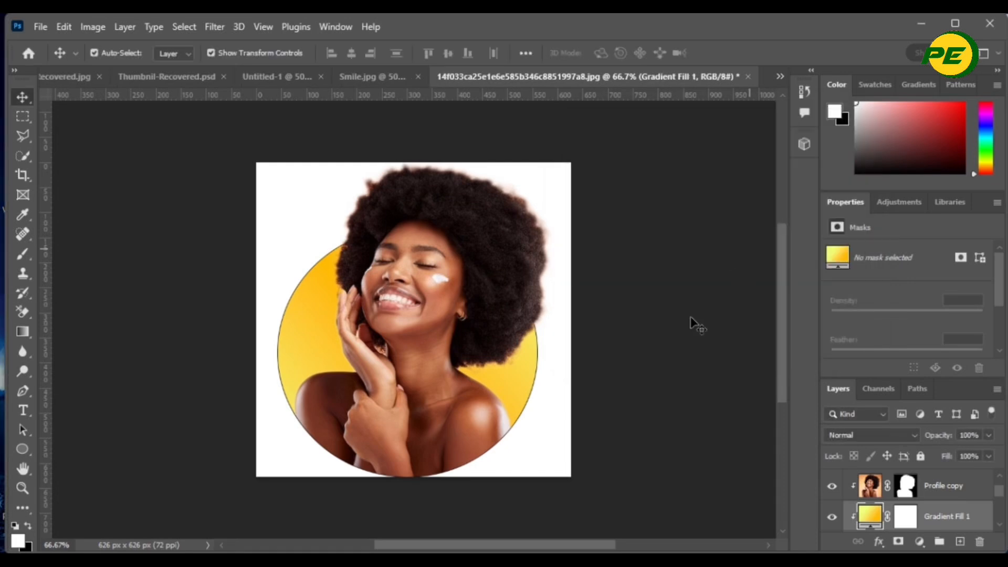
# Step: Add a Drop Shadow effect to the Ellipse 1 layer with spread 0% and size 0 px
pyautogui.scroll(-2, 916, 504)
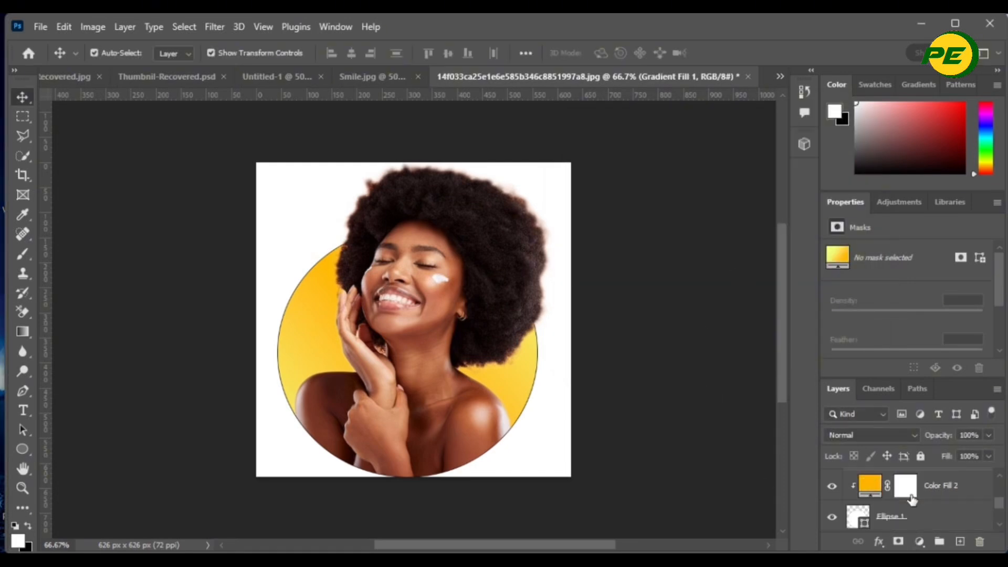
pyautogui.click(945, 518)
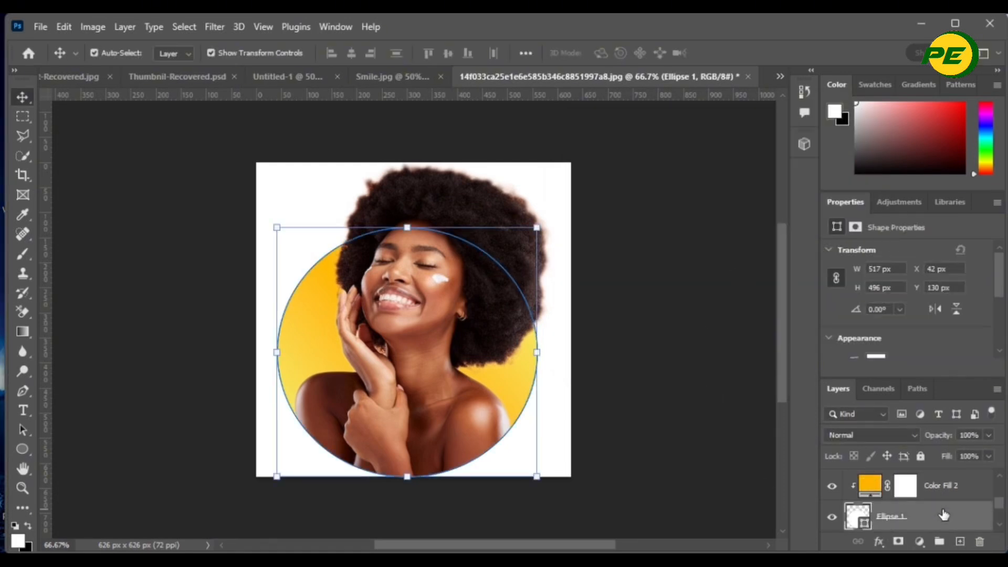
pyautogui.click(878, 542)
pyautogui.click(898, 536)
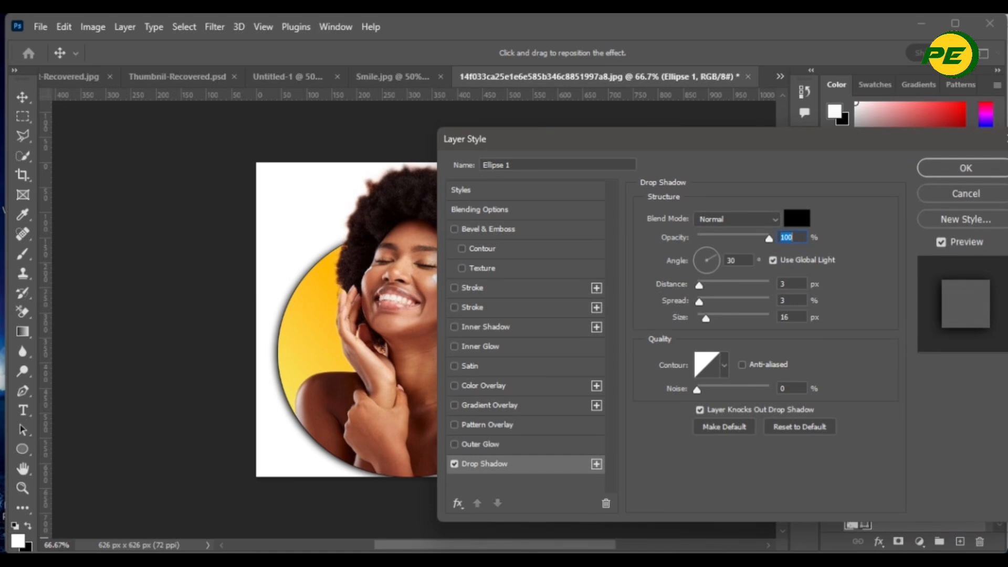
pyautogui.moveTo(717, 147); pyautogui.dragTo(785, 143)
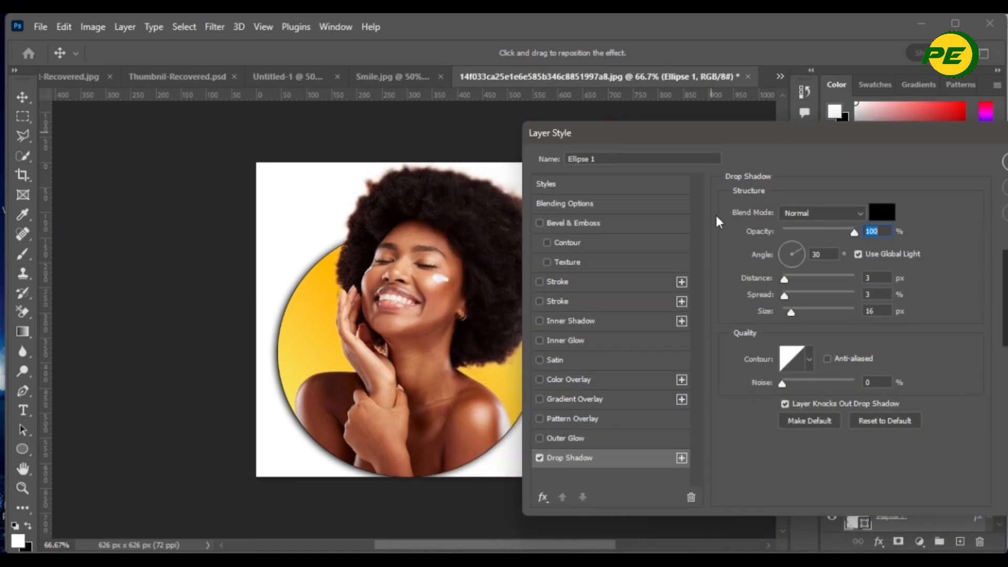
pyautogui.moveTo(790, 311)
pyautogui.mouseDown()
pyautogui.moveTo(774, 316)
pyautogui.moveTo(777, 297)
pyautogui.mouseUp()
pyautogui.click(782, 296)
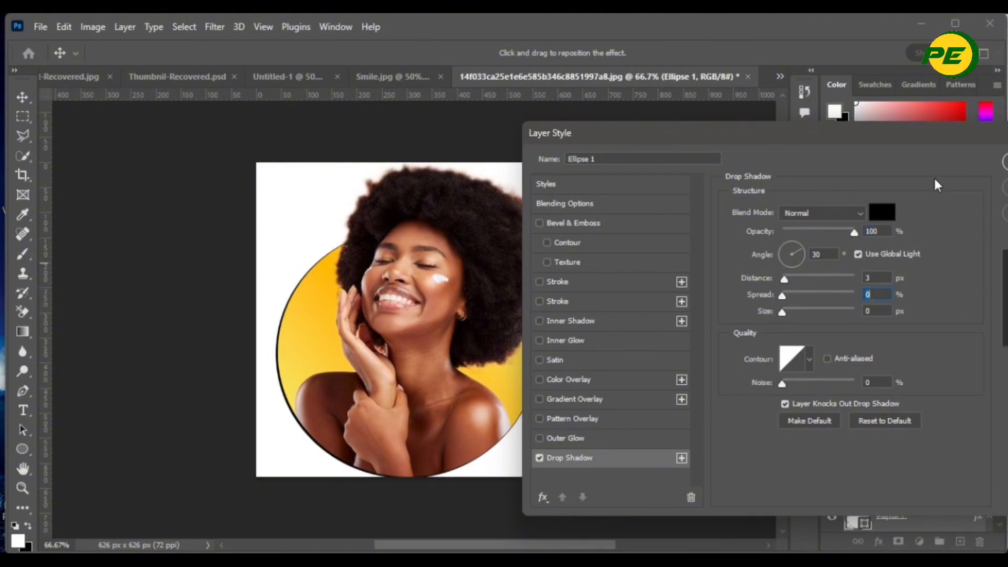
# Step: Try red and blue shades such as 5272c4 for the drop shadow color and return it to black 000000
pyautogui.click(878, 218)
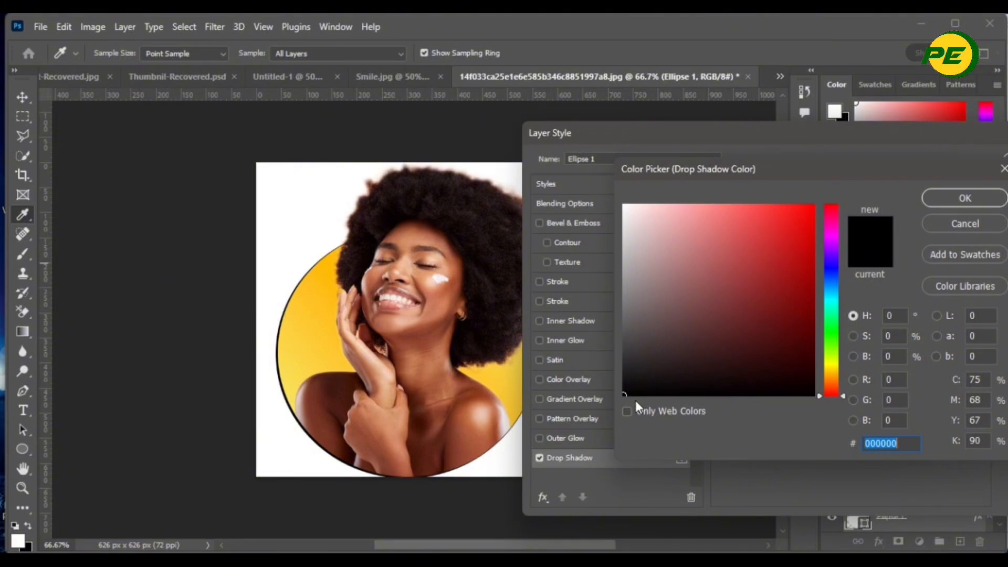
pyautogui.moveTo(686, 301); pyautogui.dragTo(779, 228)
pyautogui.moveTo(837, 291); pyautogui.dragTo(835, 277)
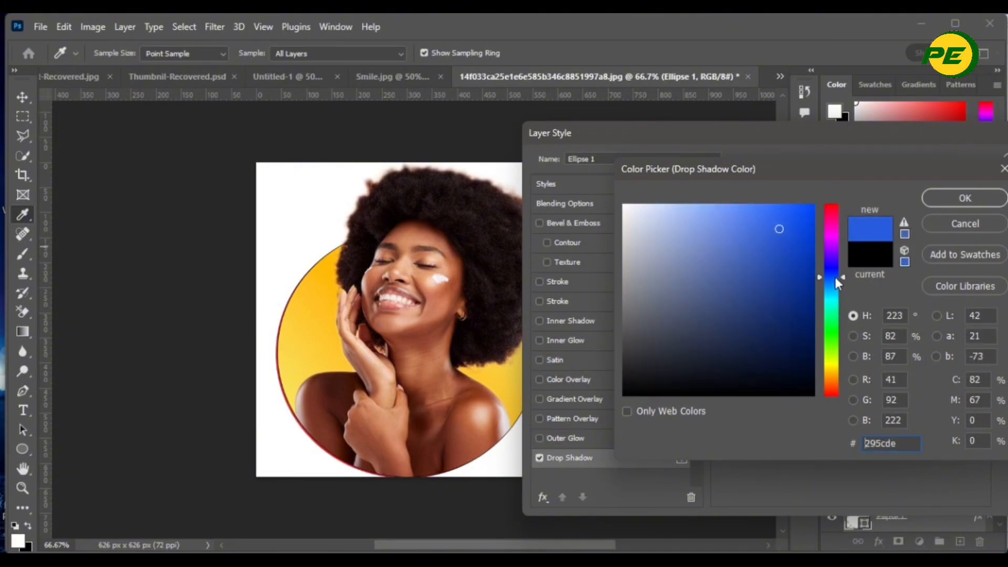
pyautogui.click(756, 221)
pyautogui.click(732, 252)
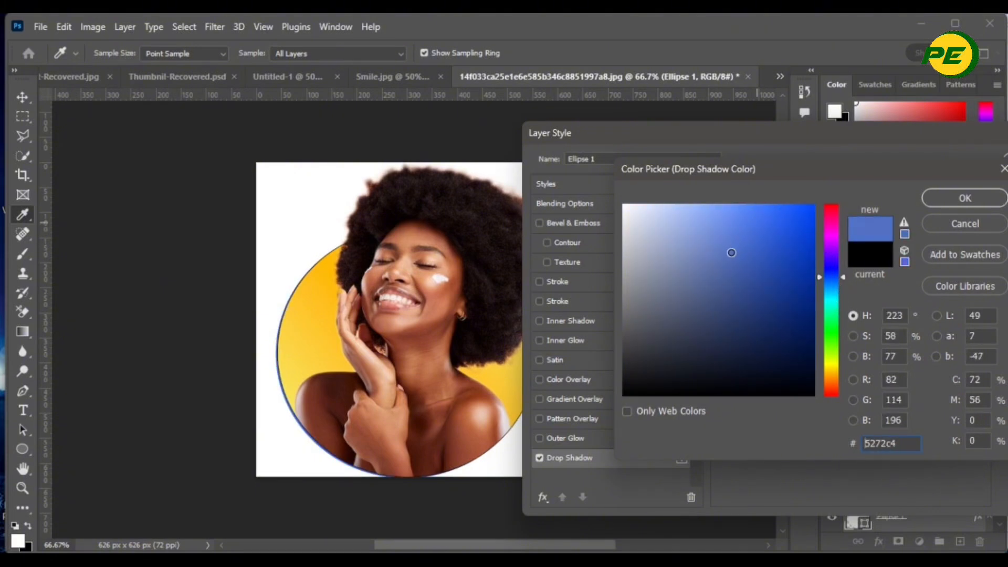
pyautogui.moveTo(732, 253)
pyautogui.mouseDown()
pyautogui.moveTo(653, 387)
pyautogui.moveTo(622, 415)
pyautogui.mouseUp()
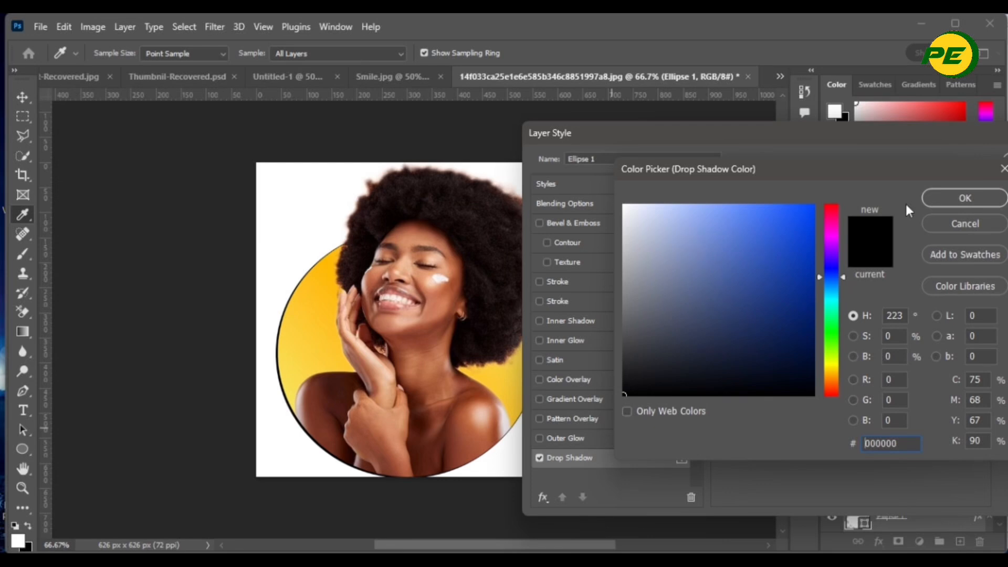
pyautogui.click(940, 198)
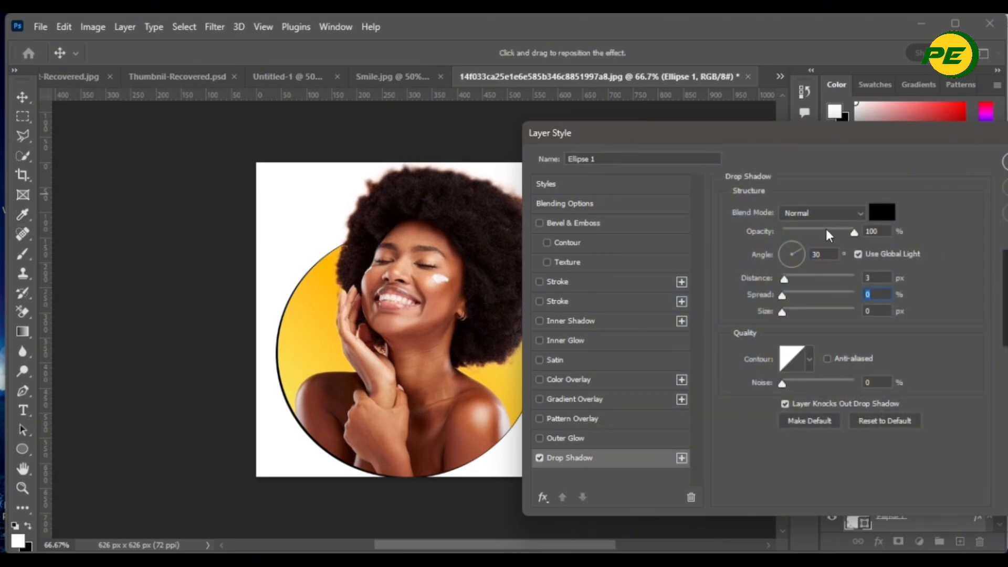
# Step: Try a drop shadow distance of 0 px and set it back to 3 px
pyautogui.moveTo(785, 279); pyautogui.dragTo(781, 279)
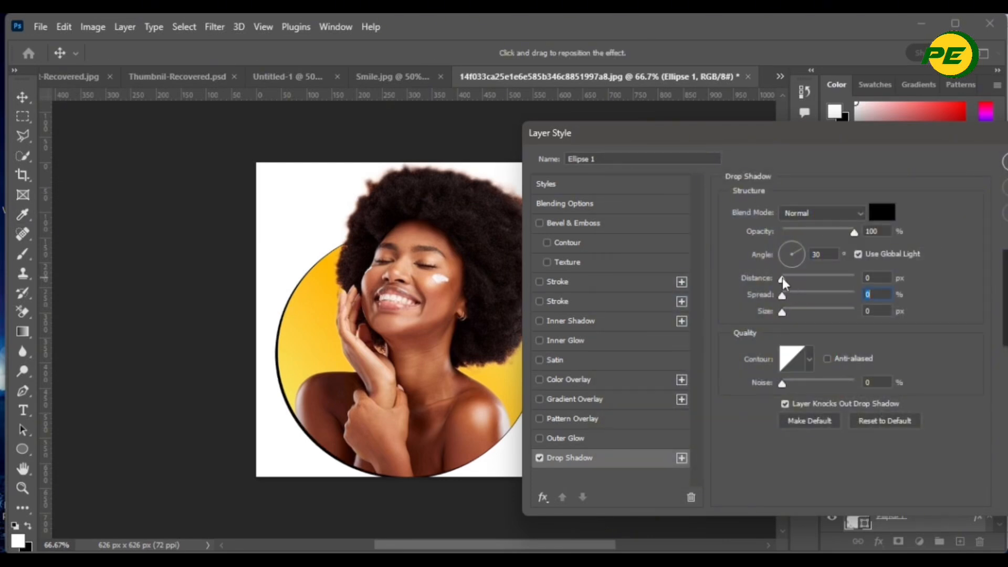
pyautogui.click(784, 295)
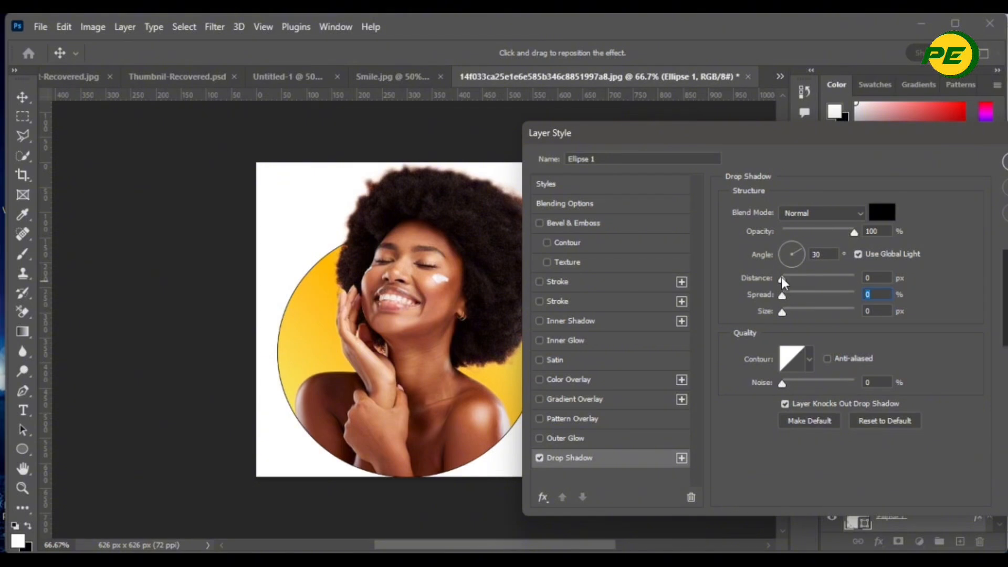
pyautogui.moveTo(781, 276); pyautogui.dragTo(785, 282)
pyautogui.click(785, 282)
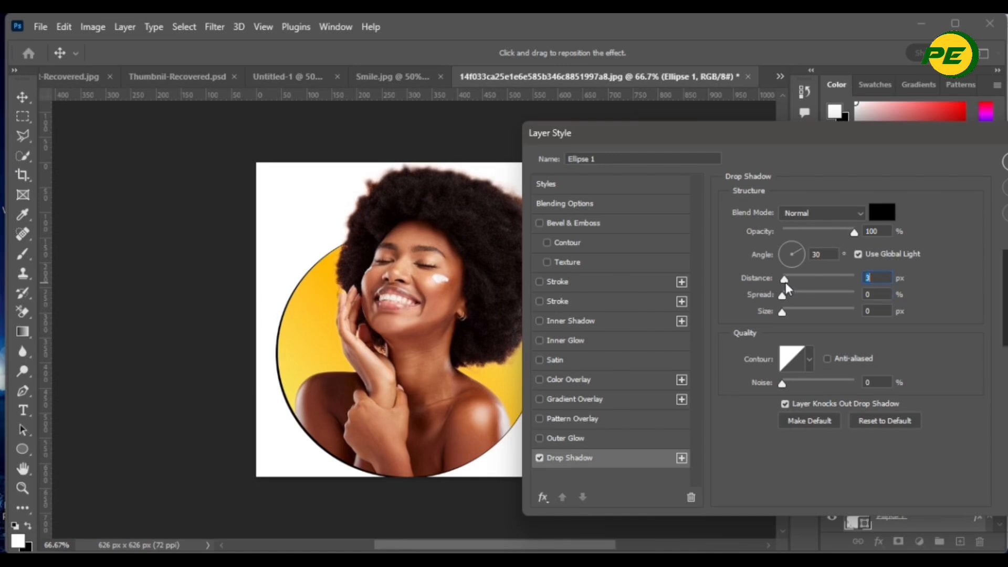
# Step: Set the drop shadow's spread to 4% and size to 18 px, apply the layer style and deselect the ellipse
pyautogui.moveTo(789, 298)
pyautogui.mouseDown()
pyautogui.moveTo(794, 320)
pyautogui.moveTo(786, 302)
pyautogui.mouseUp()
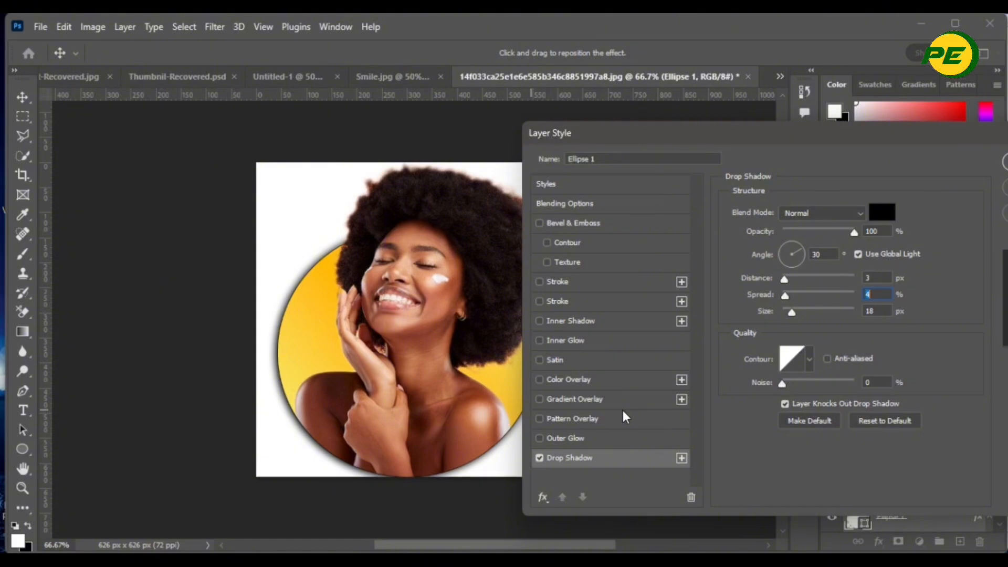
pyautogui.moveTo(981, 135); pyautogui.dragTo(886, 131)
pyautogui.click(950, 163)
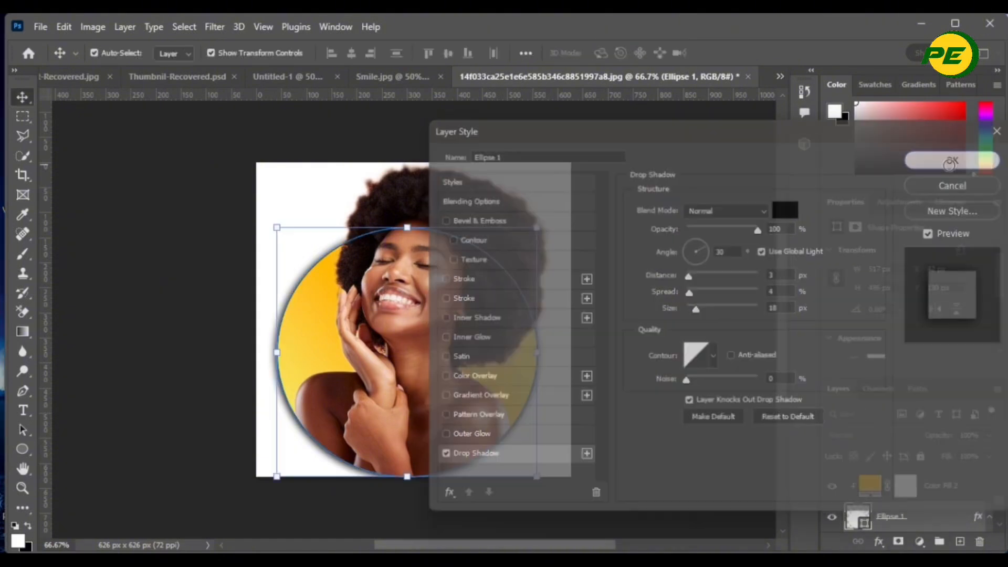
pyautogui.click(661, 340)
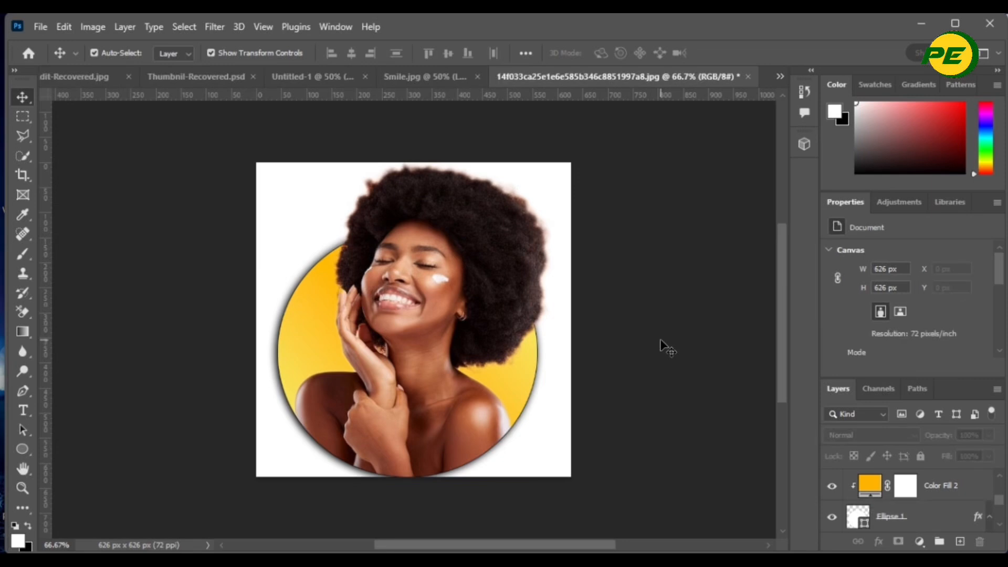